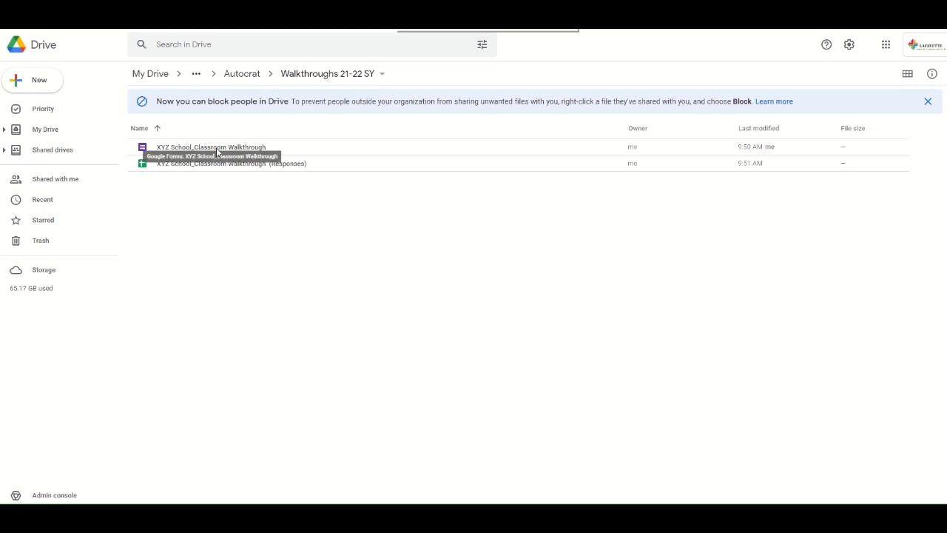
Step: Open the XYZ School_Classroom Walkthrough form and look through its questions
double_click(216, 151)
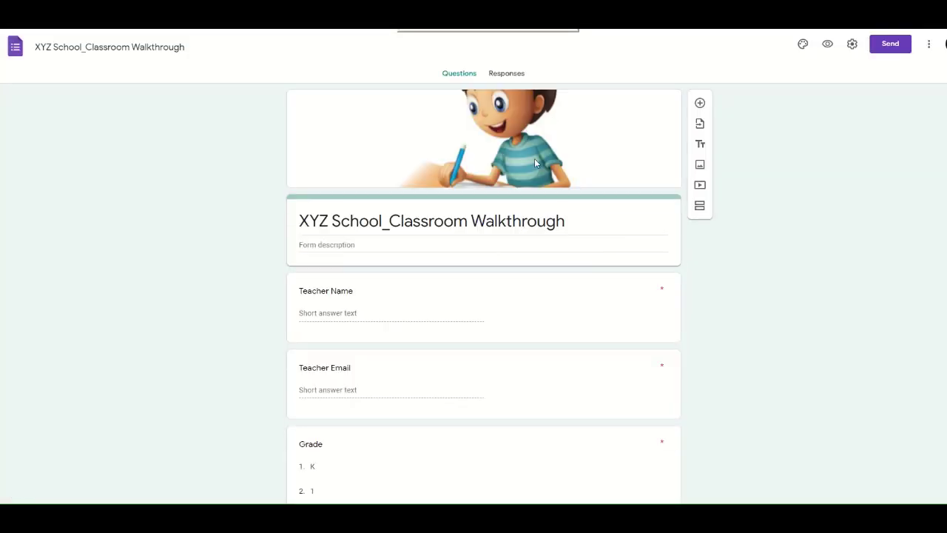
scroll(534, 158, down, 6)
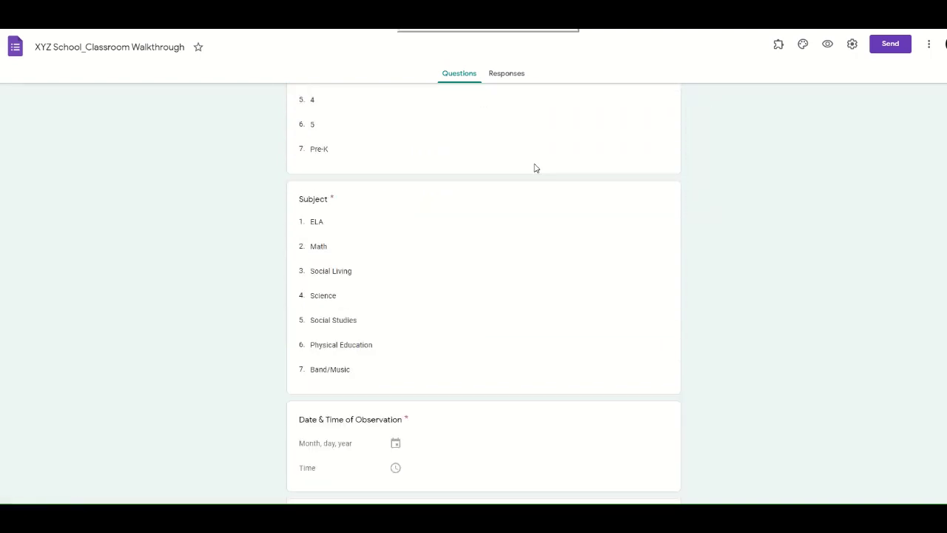
scroll(535, 169, down, 7)
scroll(537, 181, up, 8)
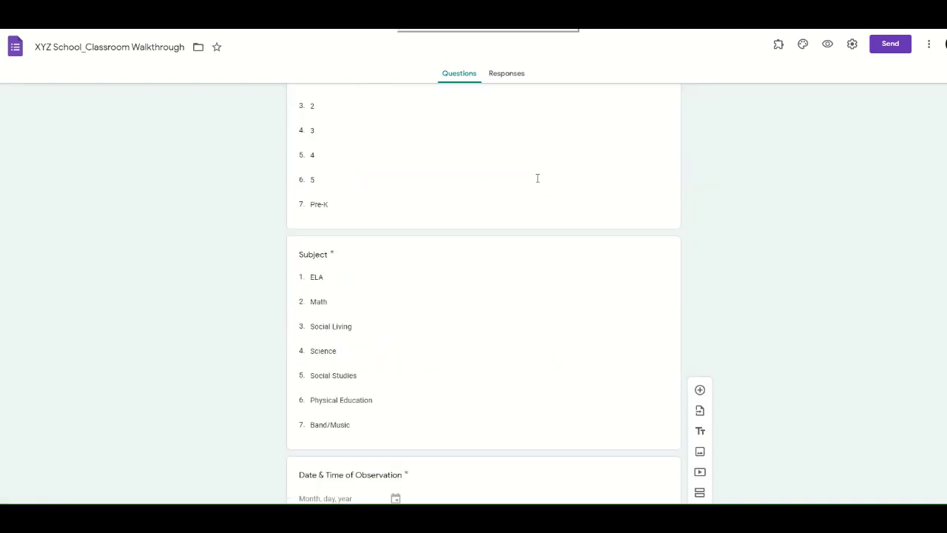
scroll(537, 178, up, 6)
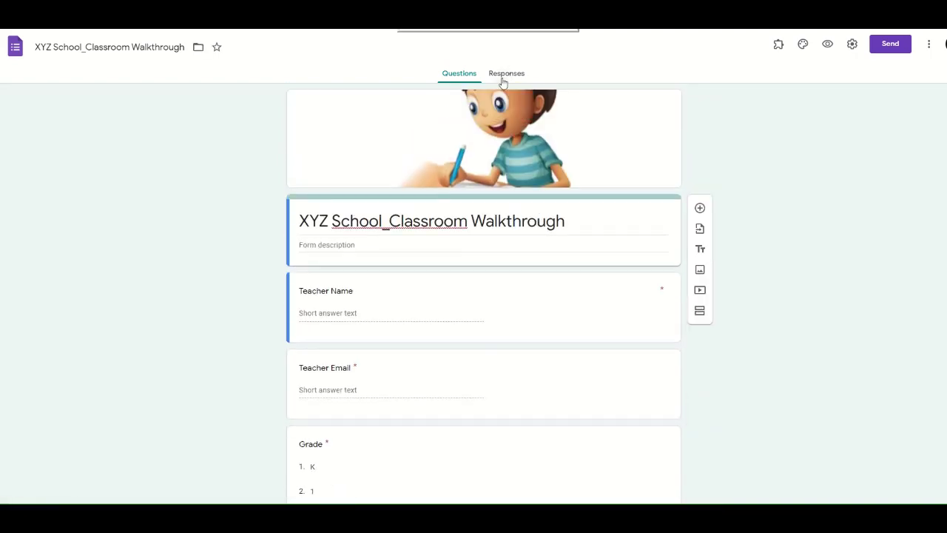
Step: Set the form's response destination to a newly created spreadsheet, then return to the form's questions
click(504, 76)
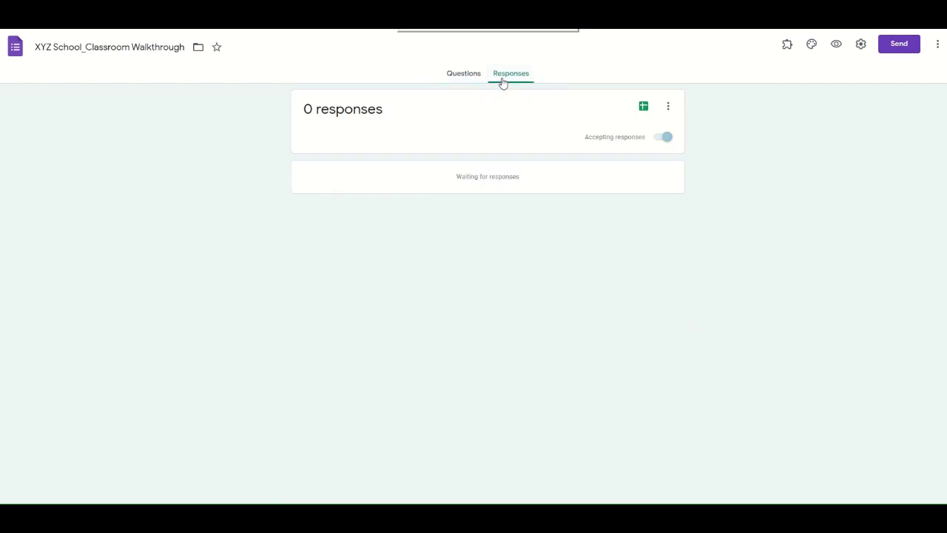
click(669, 109)
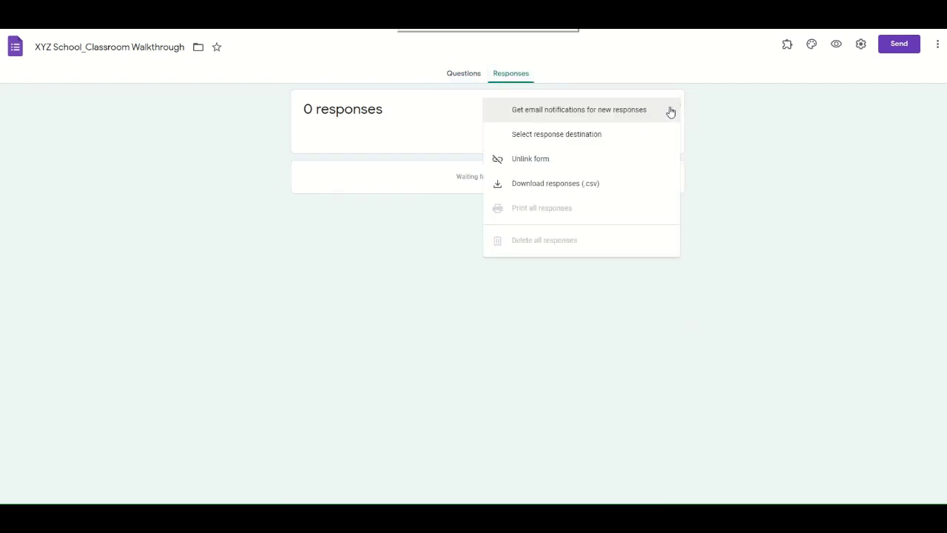
click(539, 140)
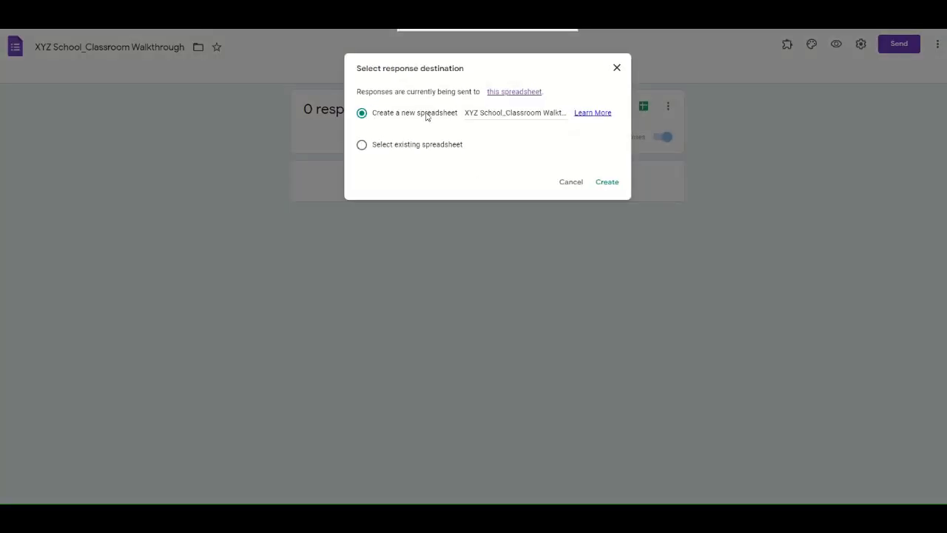
click(602, 185)
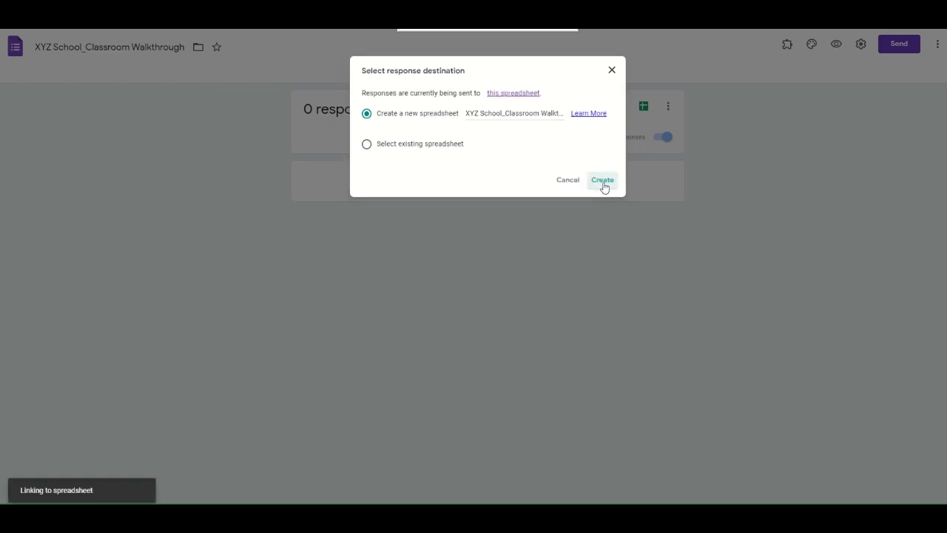
click(473, 76)
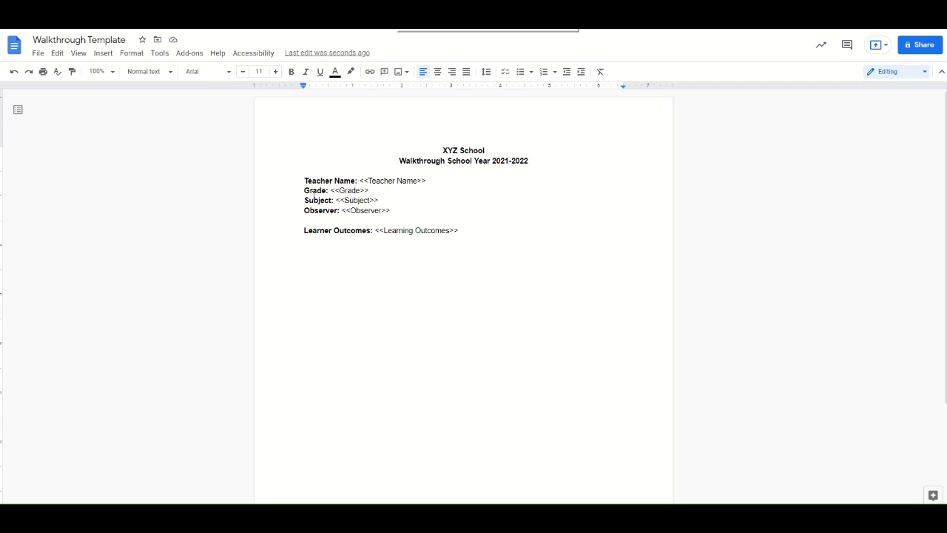
Step: Examine the <<Teacher Name>> merge tag in the Walkthrough Template document
click(366, 180)
drag(369, 181, 415, 182)
click(418, 183)
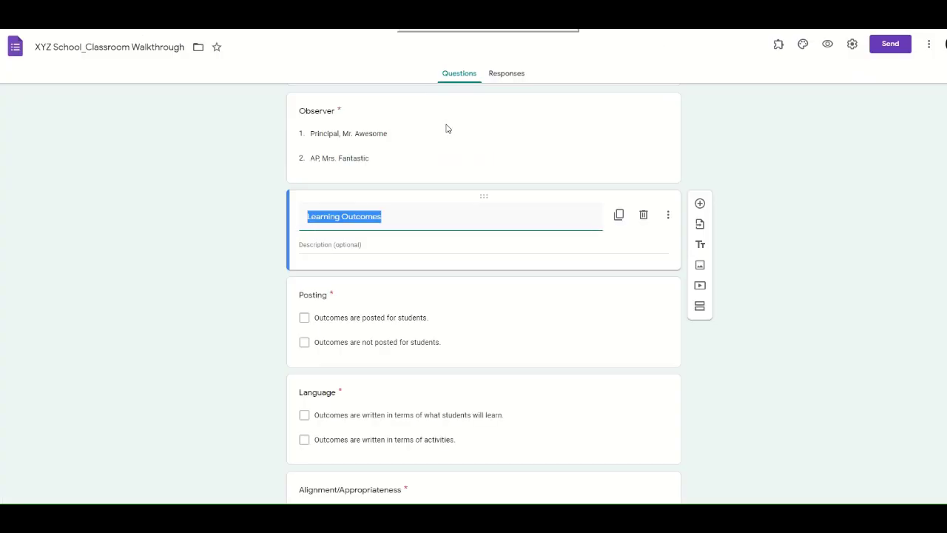
Step: Copy the form's Alignment/Appropriateness question title and paste it on a new line below Learner Outcomes in the Walkthrough Template
click(334, 219)
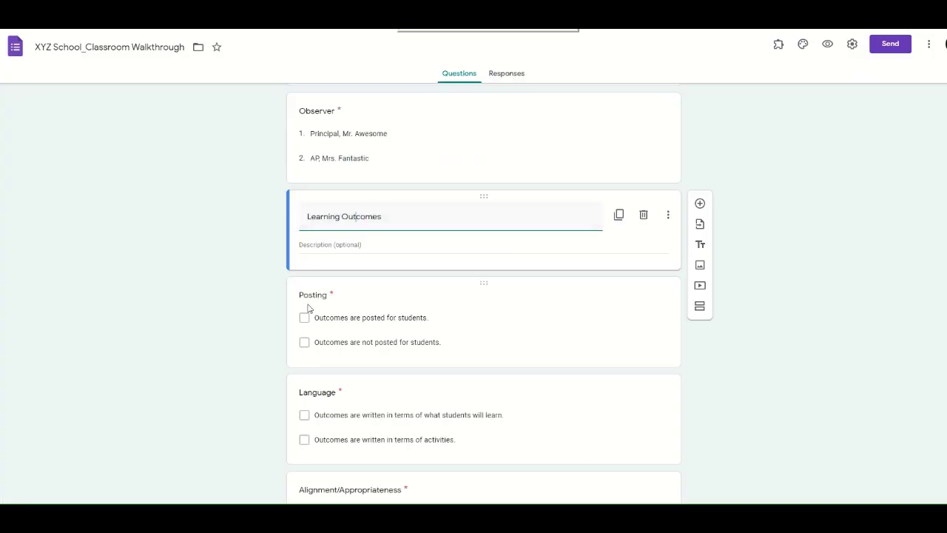
scroll(340, 392, down, 2)
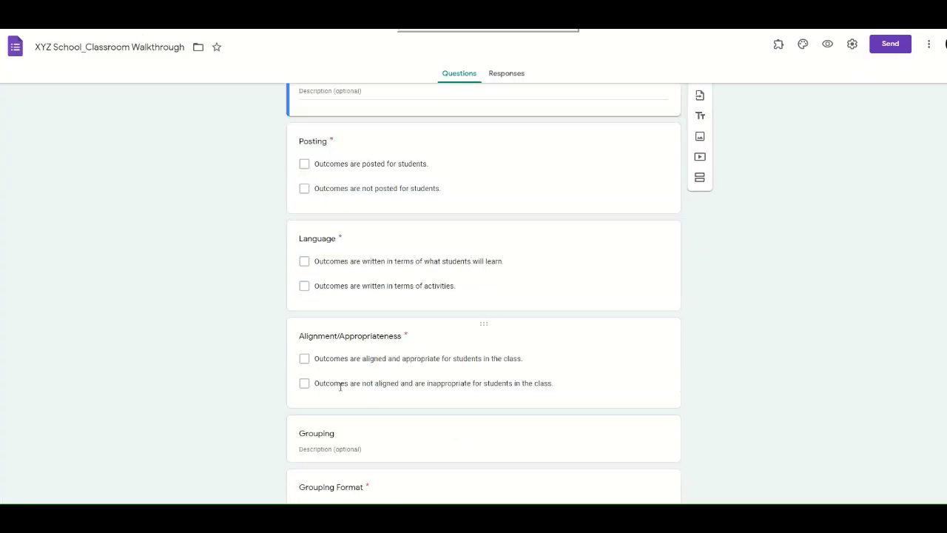
click(298, 336)
key(ctrl+c)
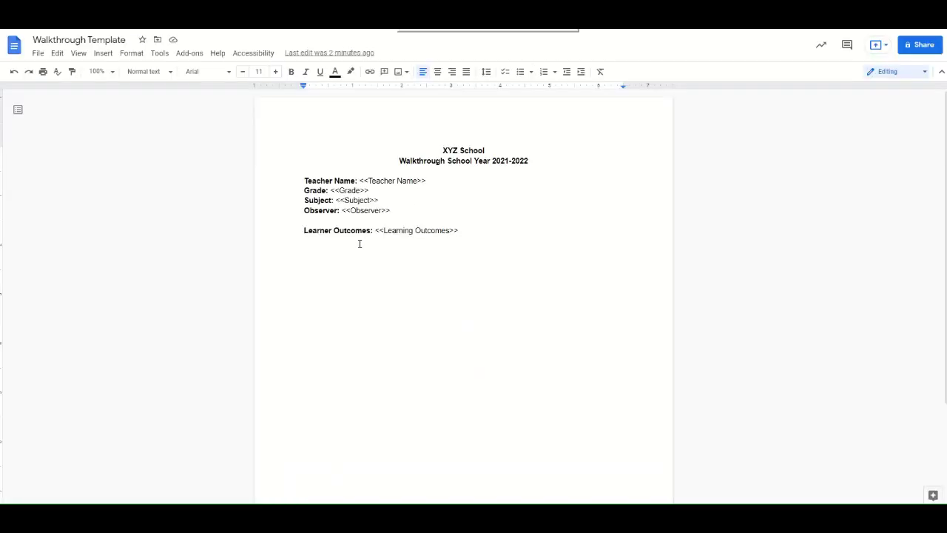
click(458, 230)
key(Return)
key(ctrl+v)
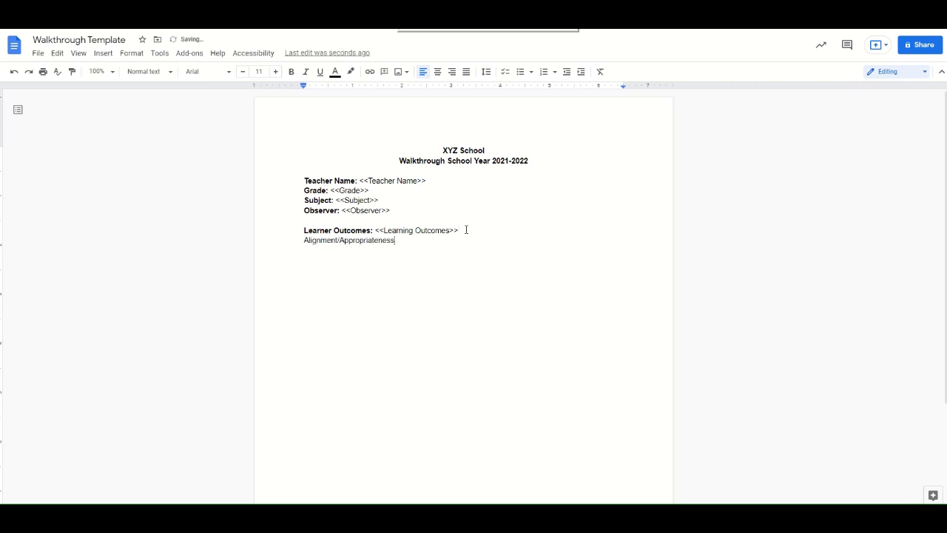
Step: Enclose the pasted Alignment/Appropriateness text in double angle brackets to make the merge tag <<Alignment/Appropriateness>>
text(>>)
key(Left)
key(Left)
key(Left)
key(Left)
key(Left)
key(Left)
key(Left)
key(Left)
key(Left)
key(Left)
key(Left)
text(<<)
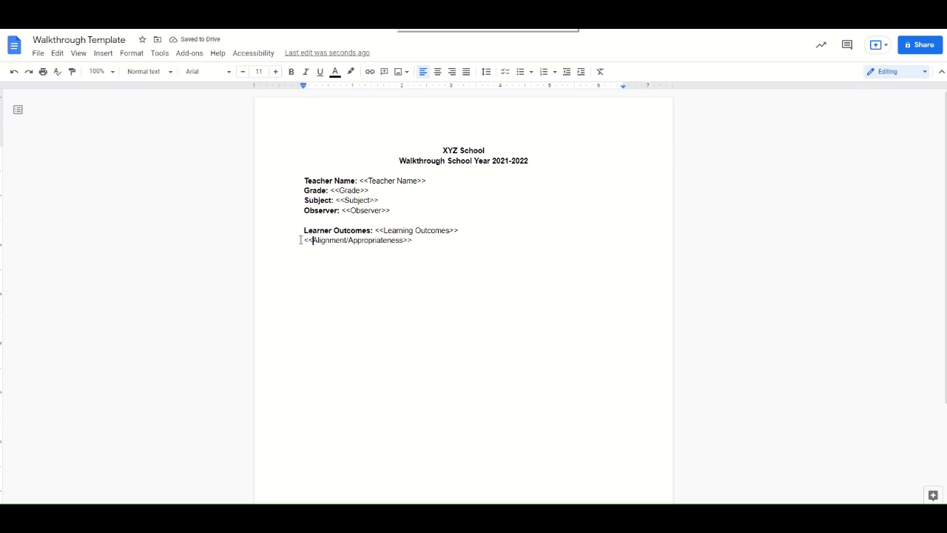
Step: Insert the bold label "Alignment/Appropriateness:" in front of its merge tag
key(ctrl+v)
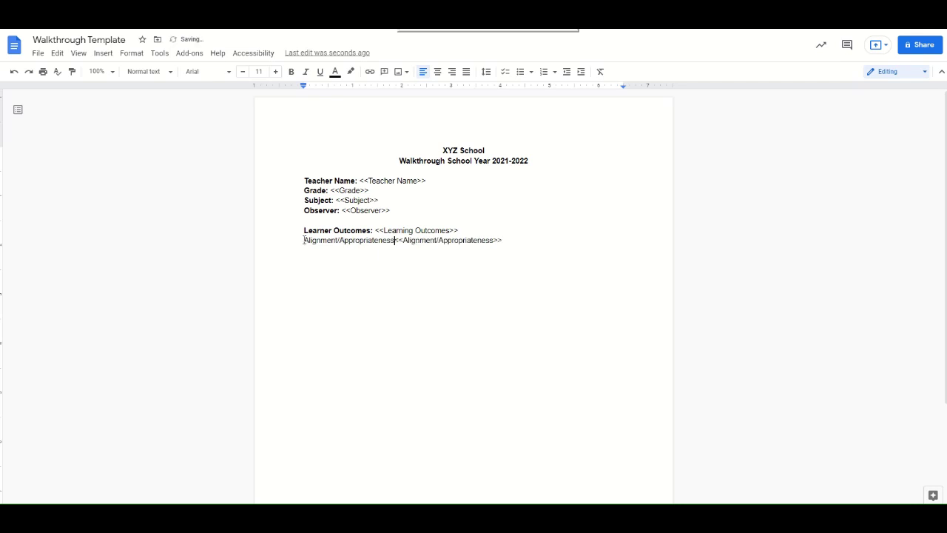
text(:)
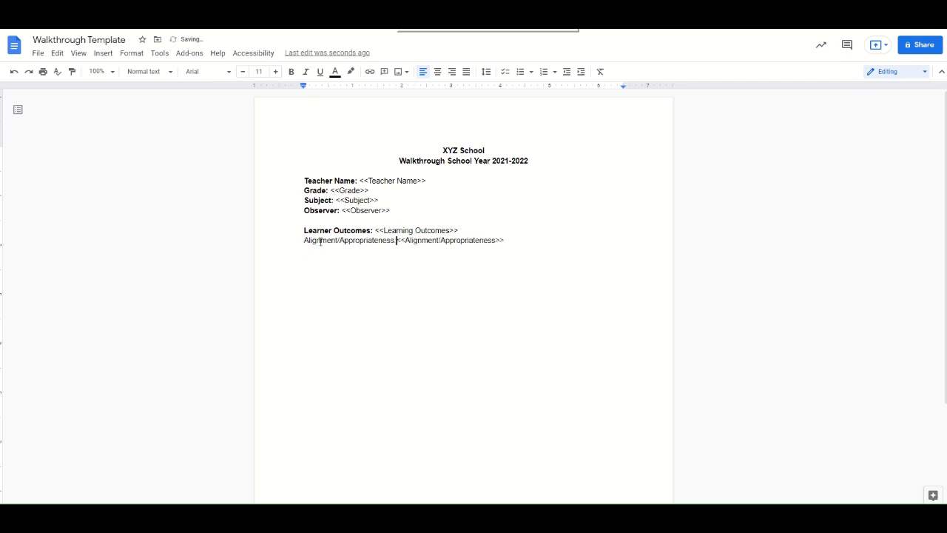
drag(303, 239, 398, 241)
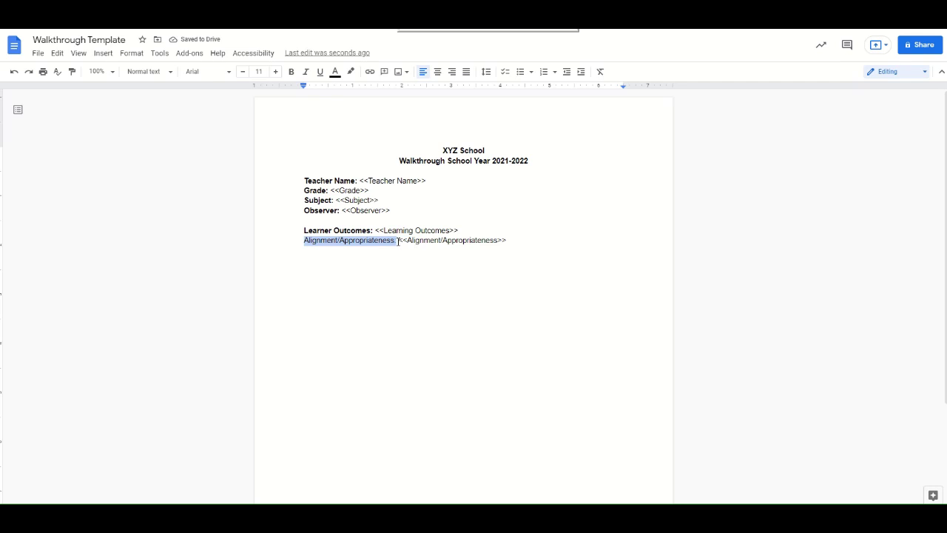
click(292, 71)
click(430, 241)
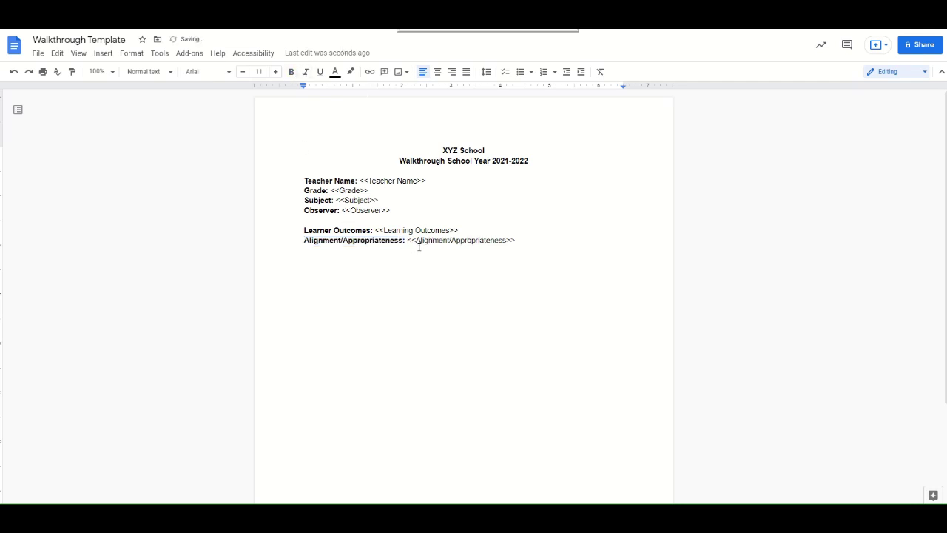
Step: Compare the <<Alignment/Appropriateness>> tag with the form's question title, and start a new line after the tag in the template
drag(524, 240, 407, 241)
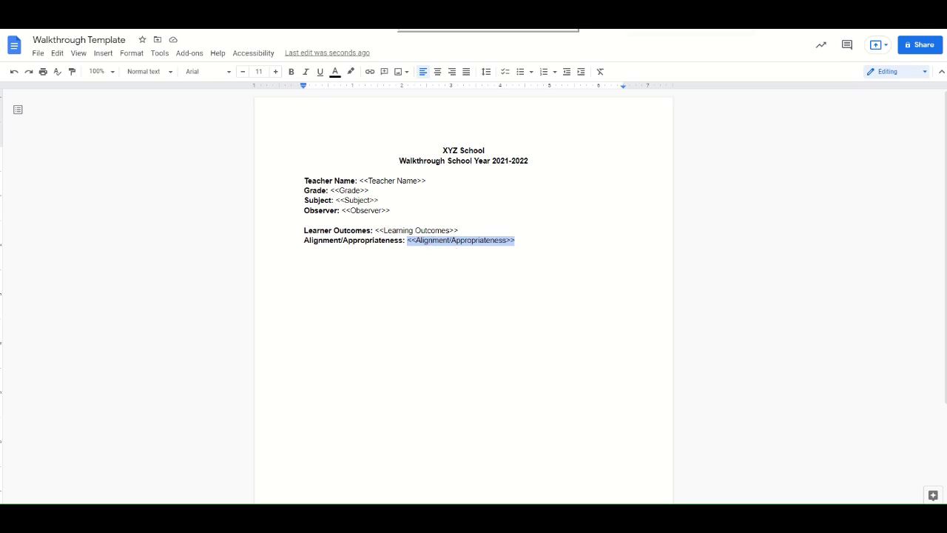
key(ctrl+Tab)
click(358, 313)
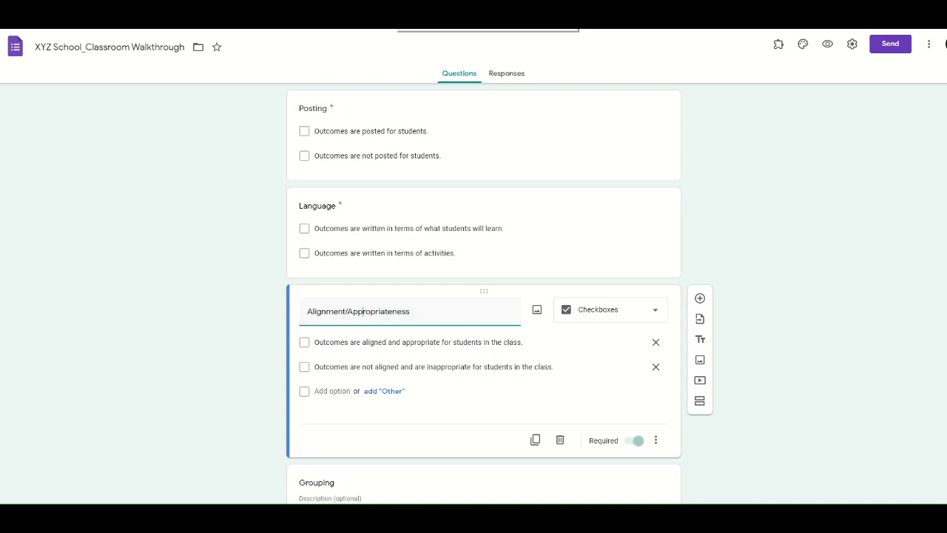
key(ctrl+Tab)
click(533, 240)
key(Return)
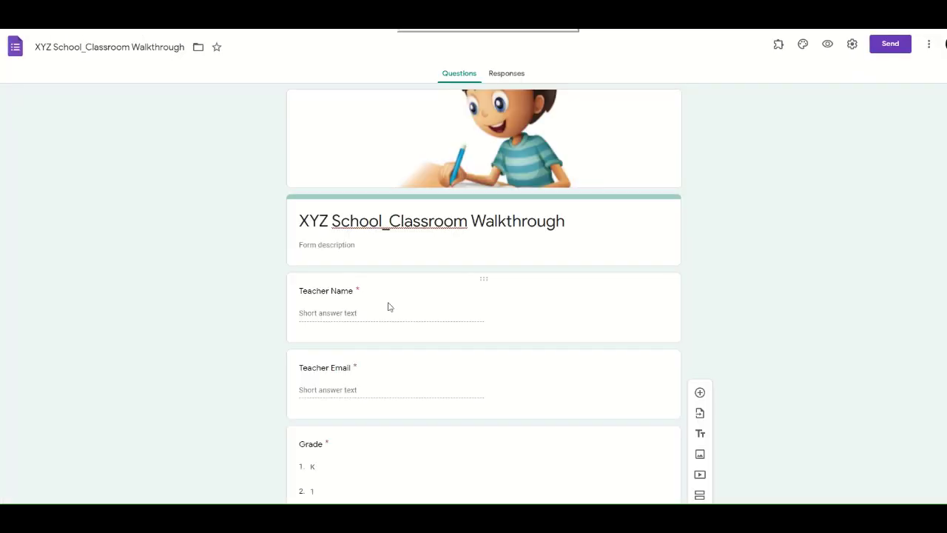
Step: Review the walkthrough form's questions from Teacher Name down to the Engagement section
scroll(382, 286, down, 2)
scroll(377, 242, down, 15)
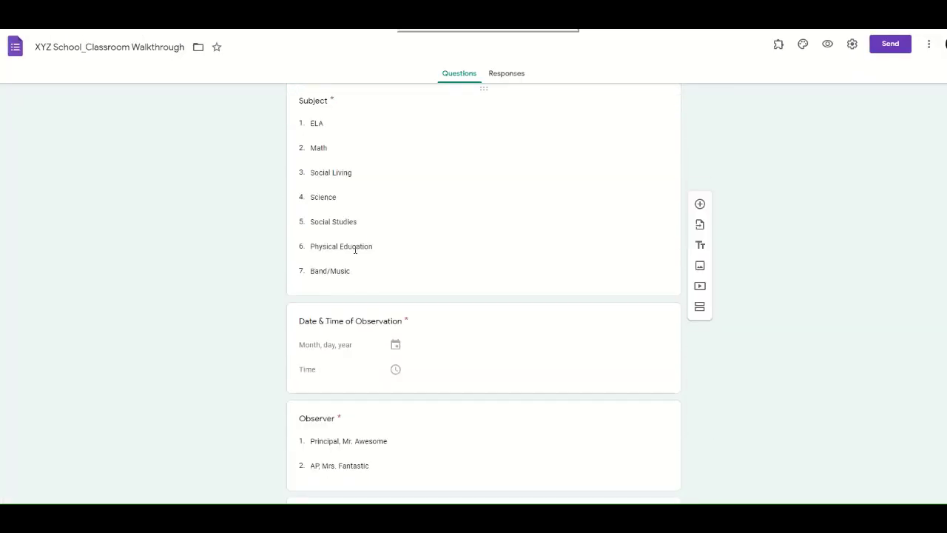
scroll(355, 274, down, 11)
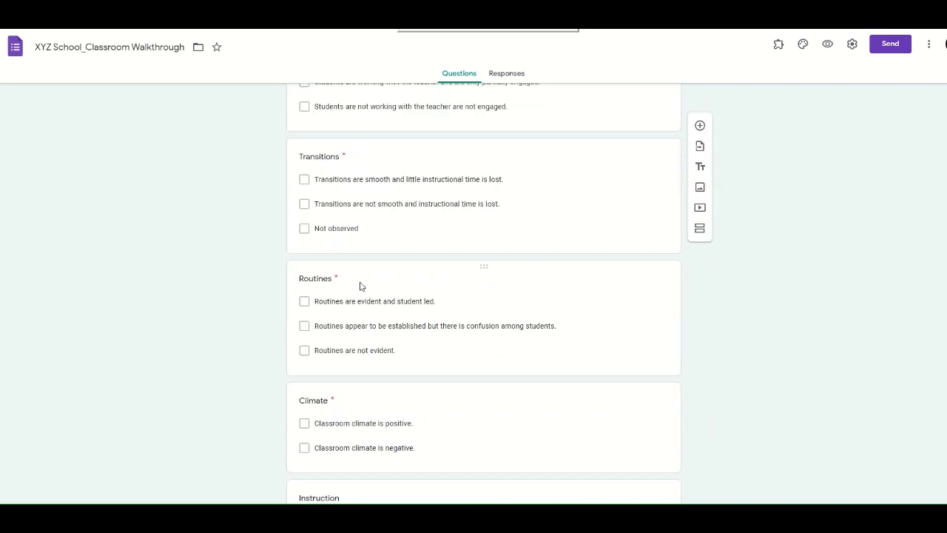
click(362, 287)
scroll(366, 296, down, 2)
scroll(369, 304, down, 10)
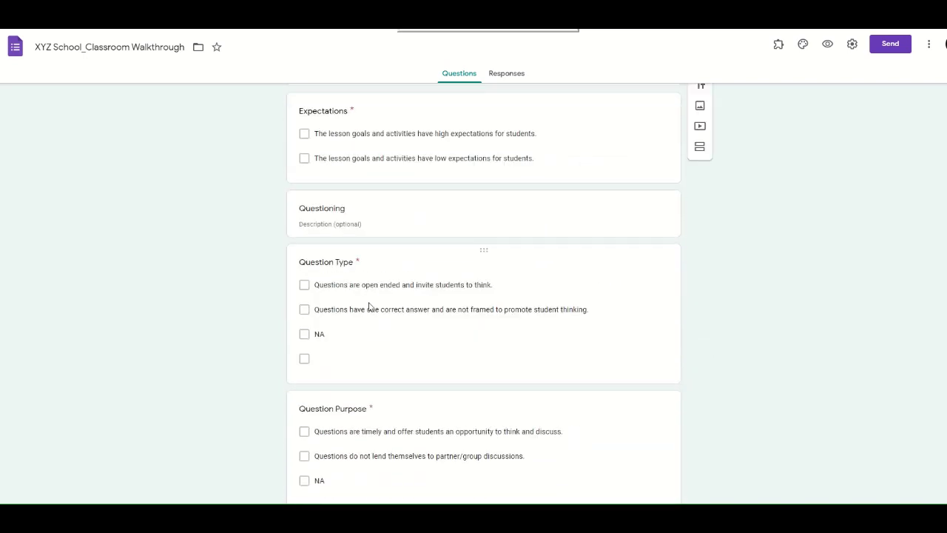
scroll(423, 361, down, 2)
scroll(422, 366, up, 12)
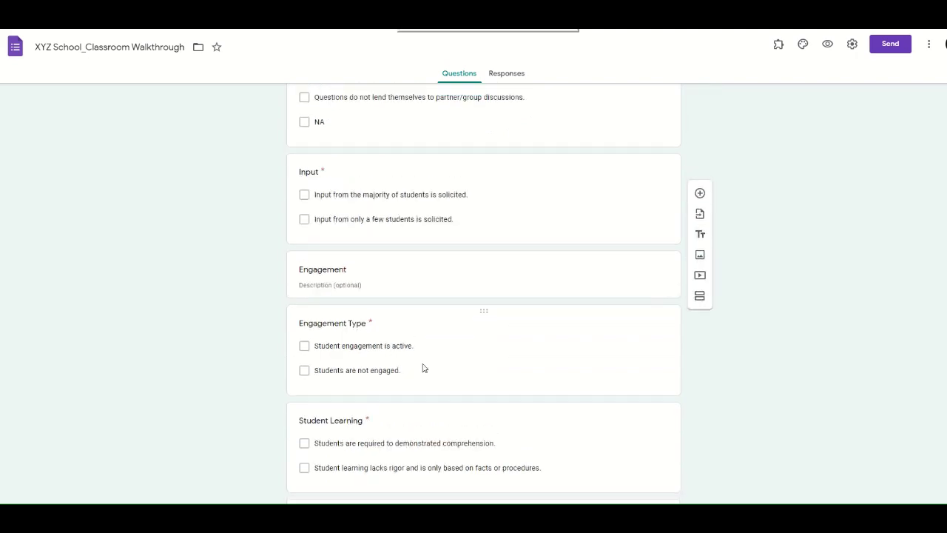
scroll(417, 370, up, 20)
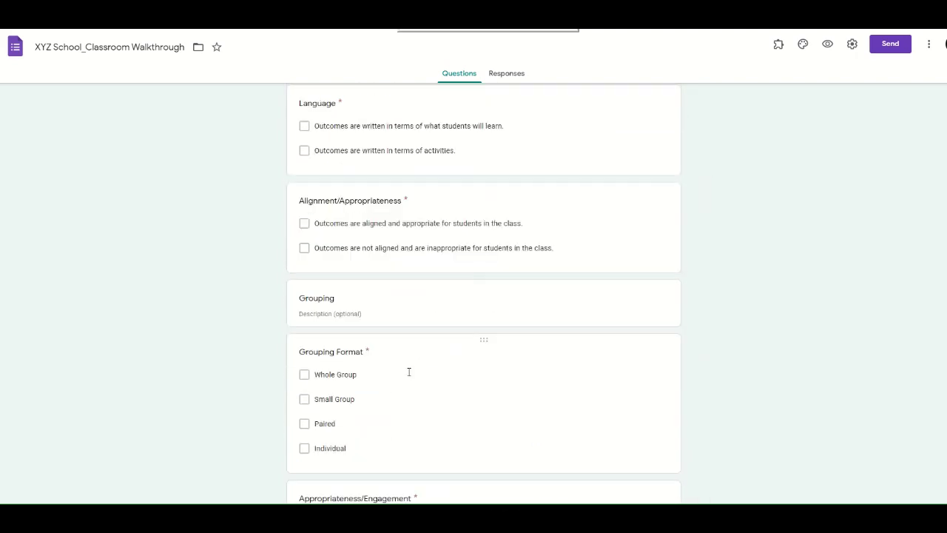
scroll(404, 378, up, 2)
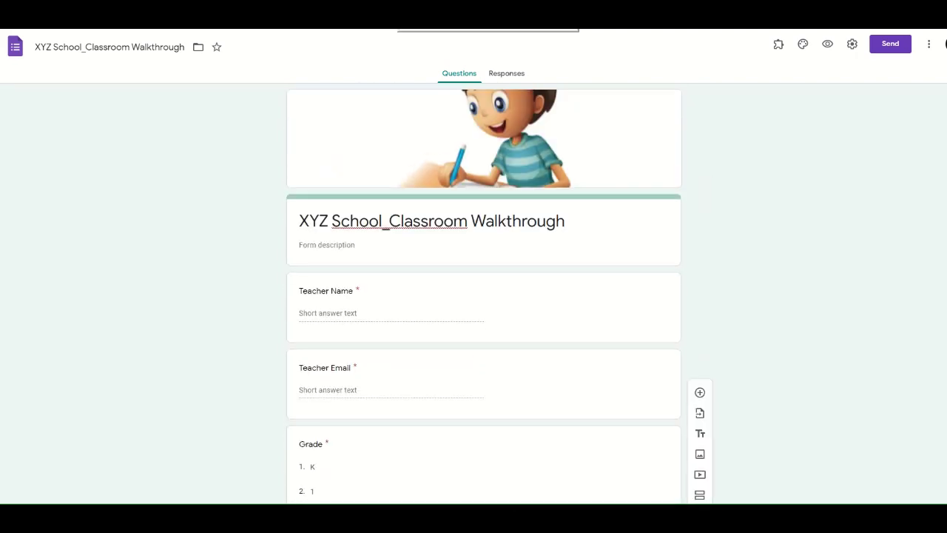
Step: Check the template's merge tags, then open the response spreadsheet linked to the walkthrough form
key(ctrl+Tab)
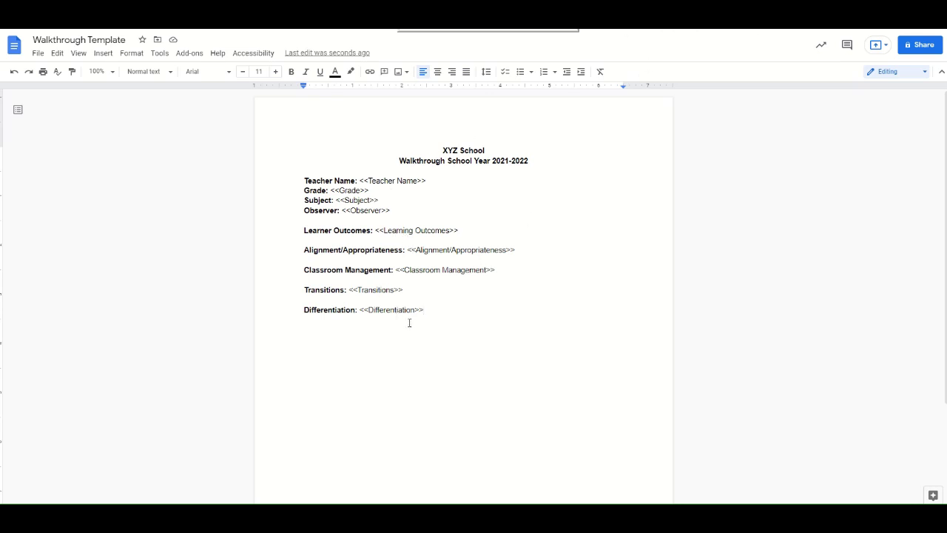
key(ctrl+Tab)
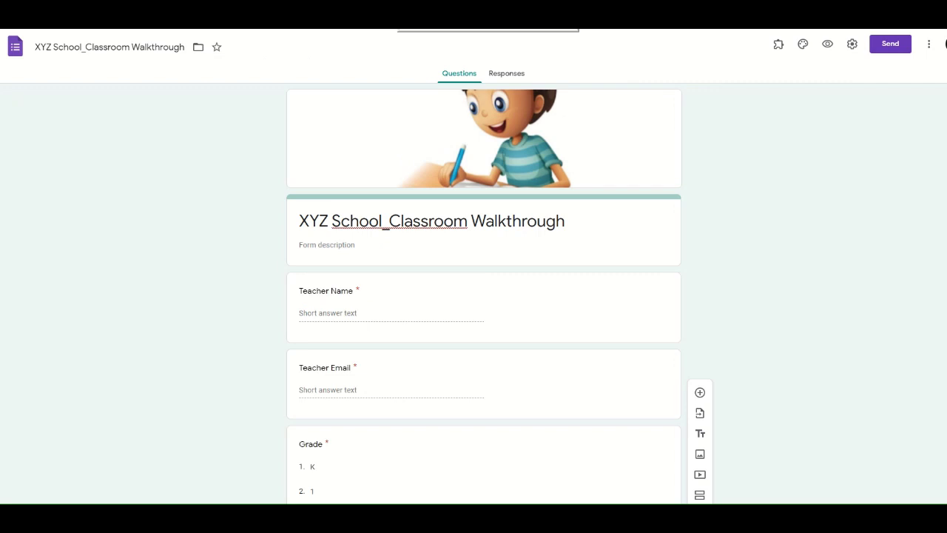
click(507, 77)
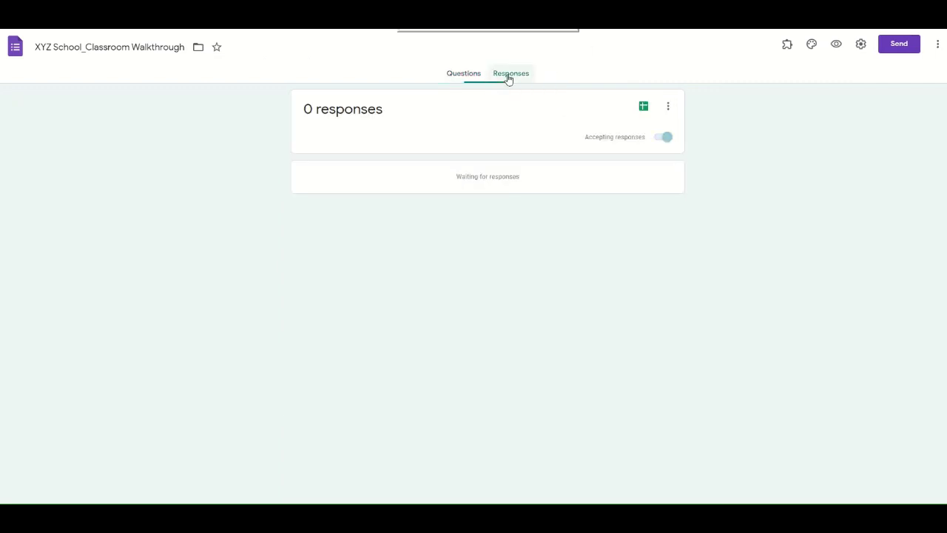
click(643, 107)
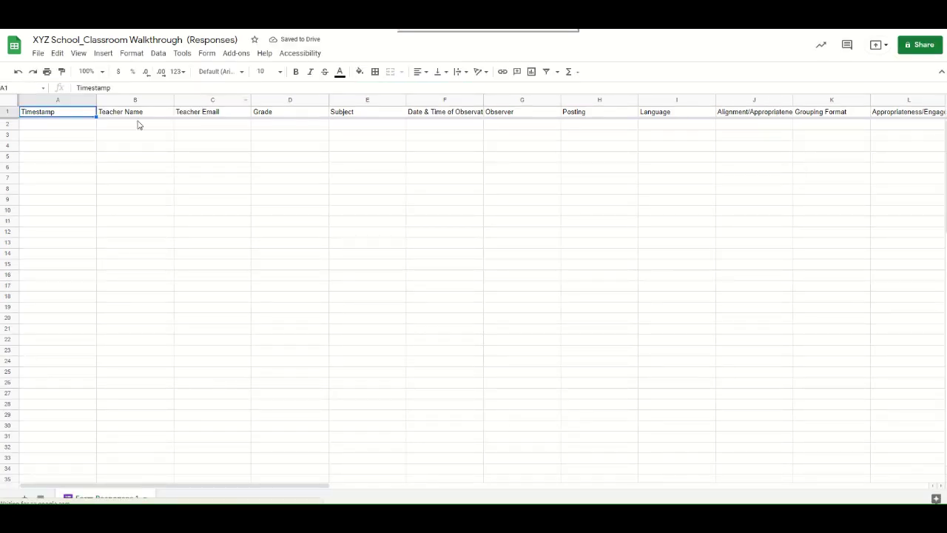
Step: Launch the Autocrat add-on in the response spreadsheet and create a new merge job
click(234, 54)
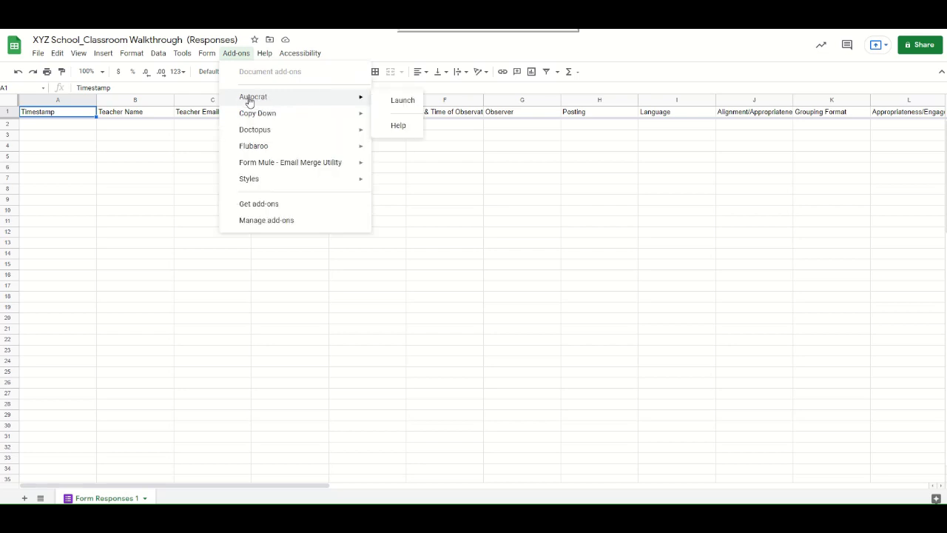
click(409, 105)
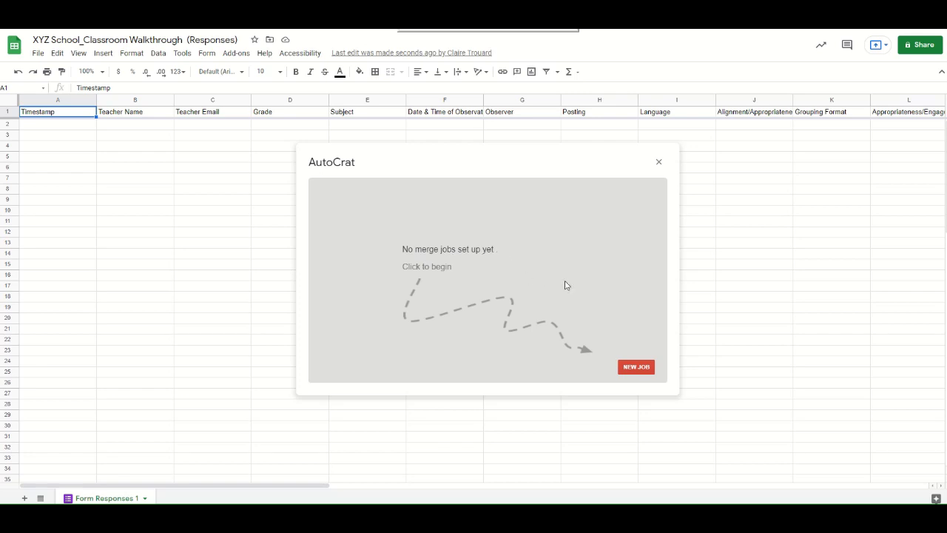
click(639, 369)
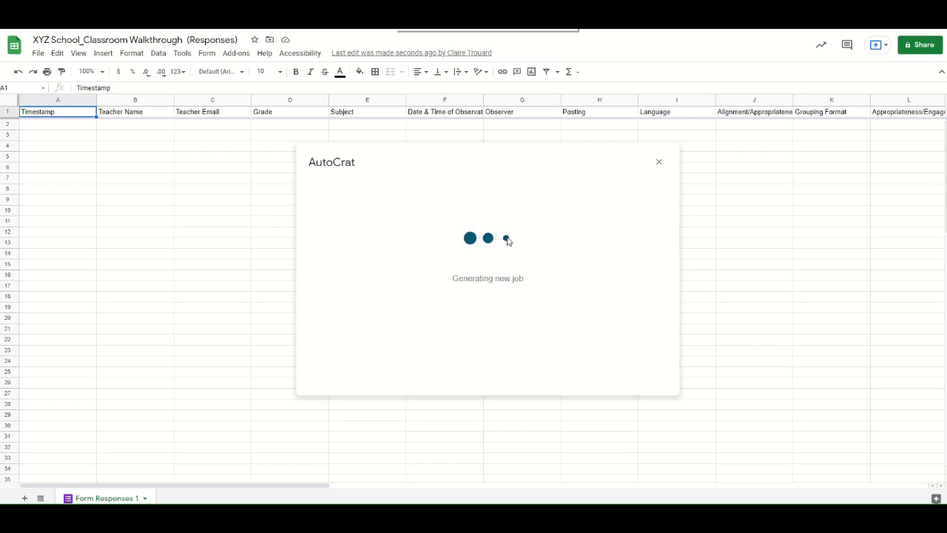
Step: Name the merge job "Walkthroughs Year 2021-2022" and continue to the template choice
click(427, 233)
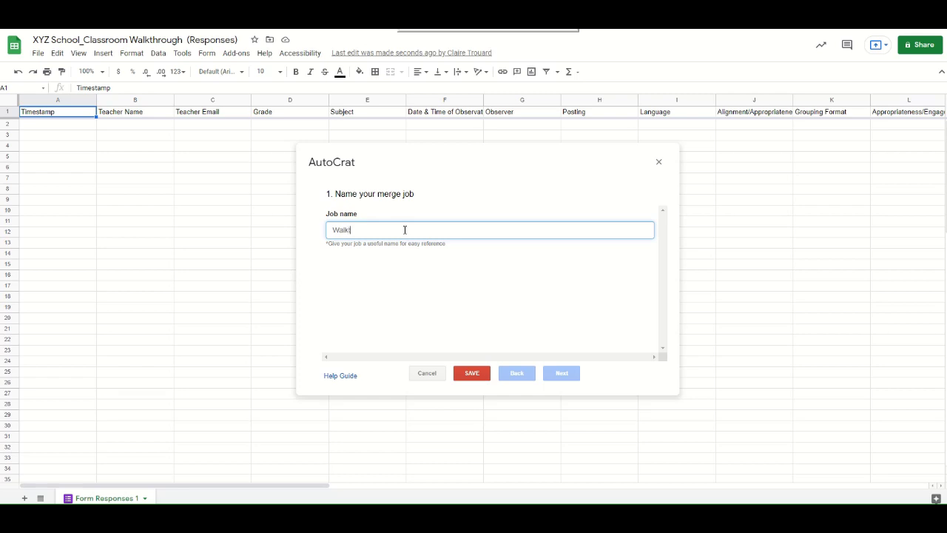
text(Walkthroughs Year 2021-2022)
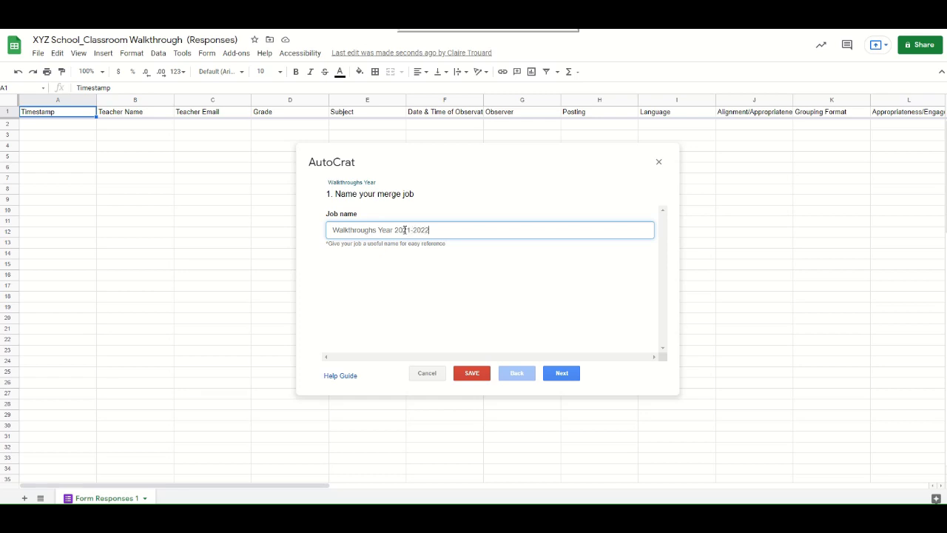
click(560, 374)
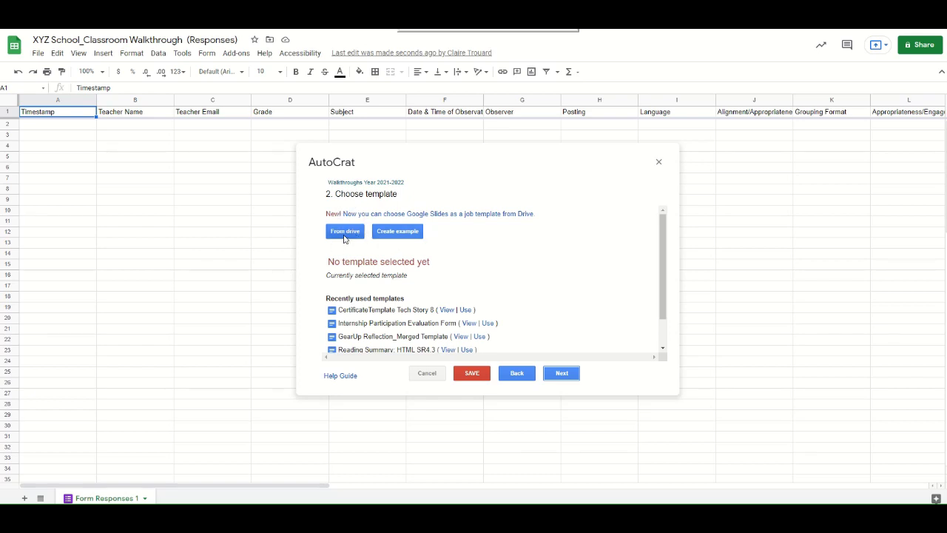
Step: Choose the Walkthrough Template document from Drive as the merge template and continue to the data mapping
click(353, 235)
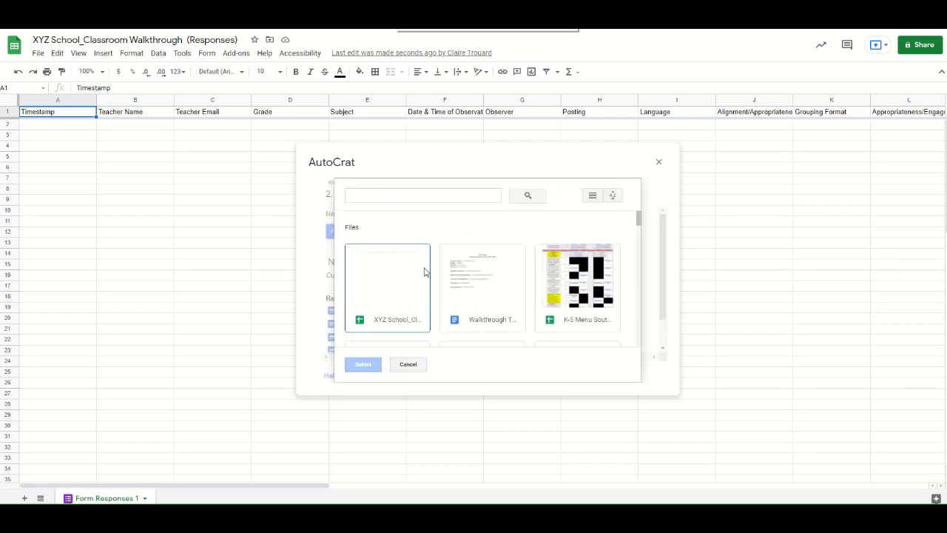
click(478, 271)
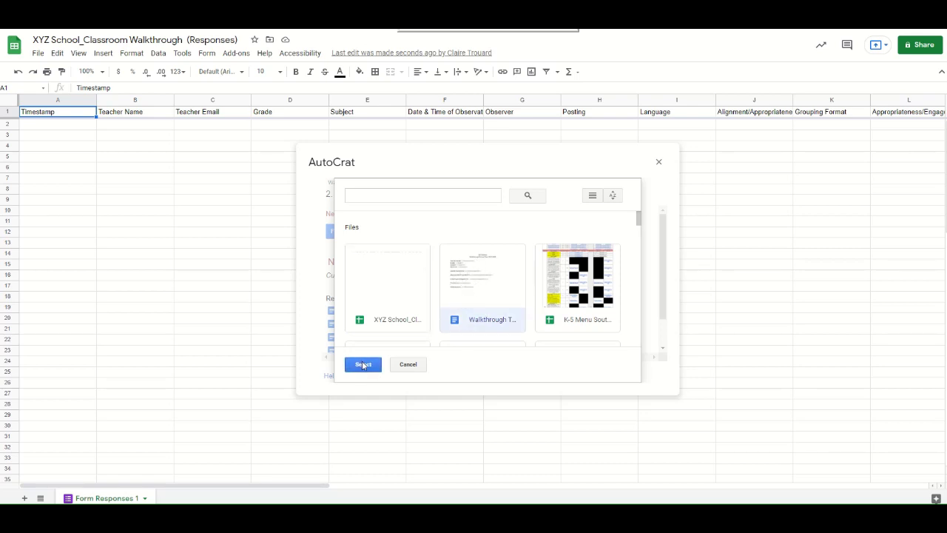
click(362, 365)
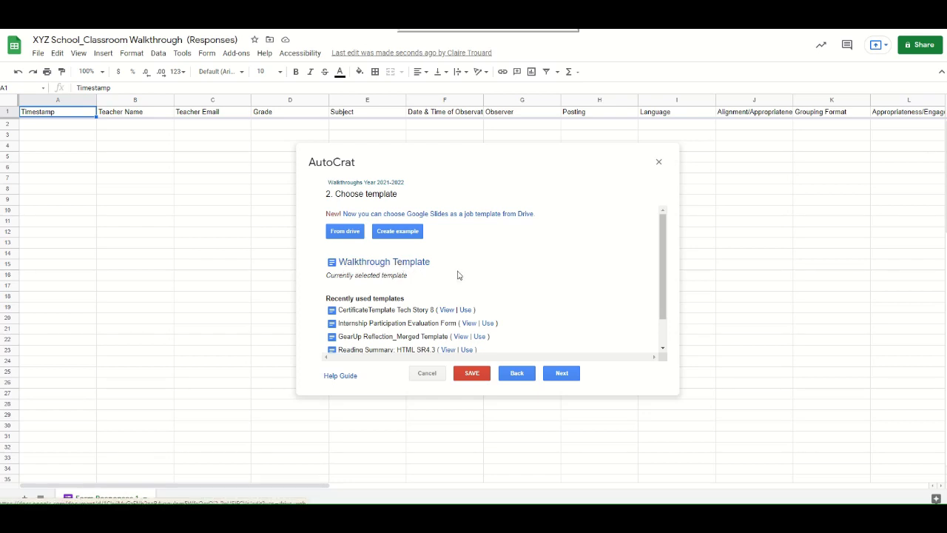
click(556, 373)
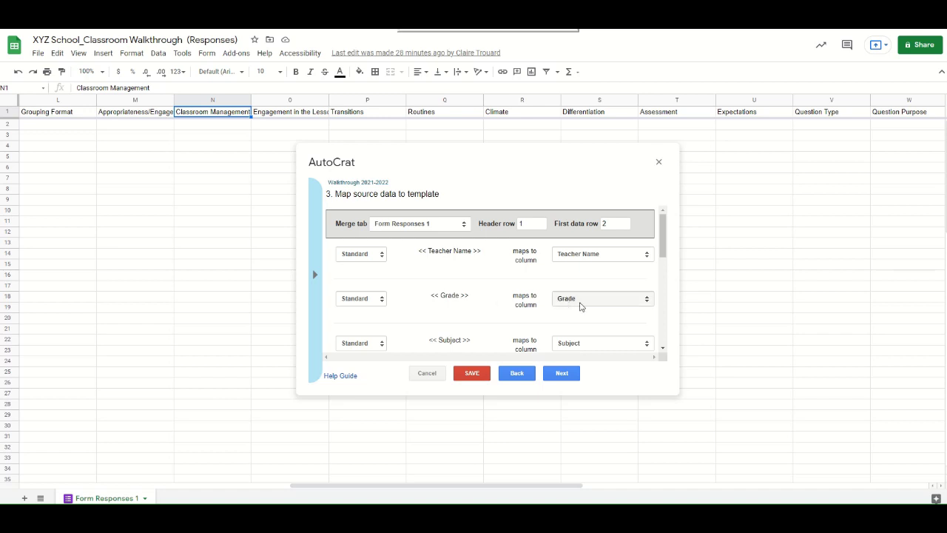
Step: Check the tag-to-column mappings, keep <<Teacher Name>> mapped to the Teacher Name column, and accept the mapping
scroll(571, 309, down, 3)
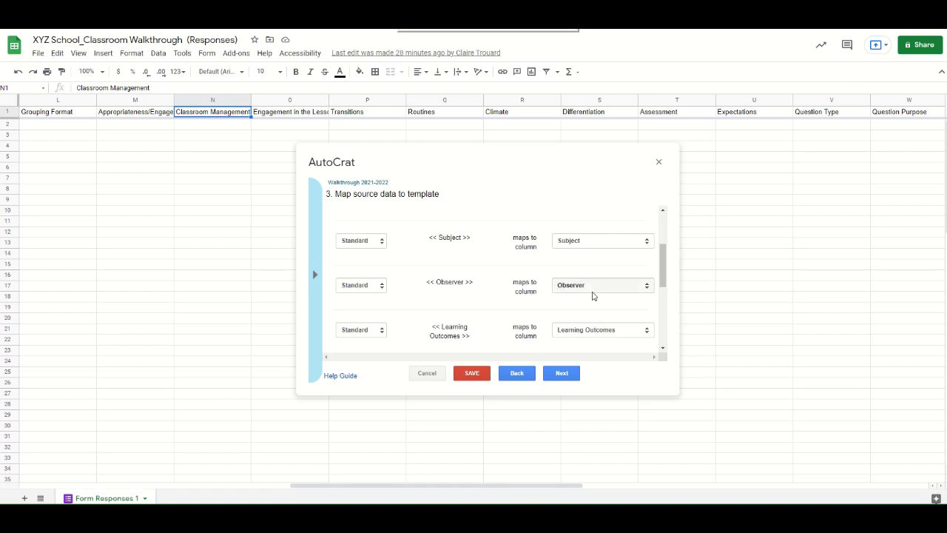
scroll(594, 296, down, 2)
scroll(594, 296, up, 3)
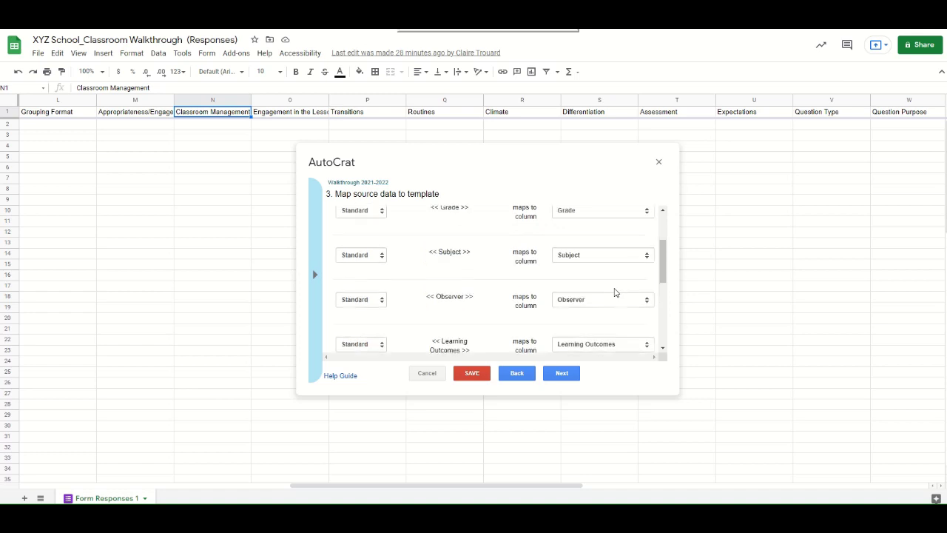
scroll(614, 292, up, 2)
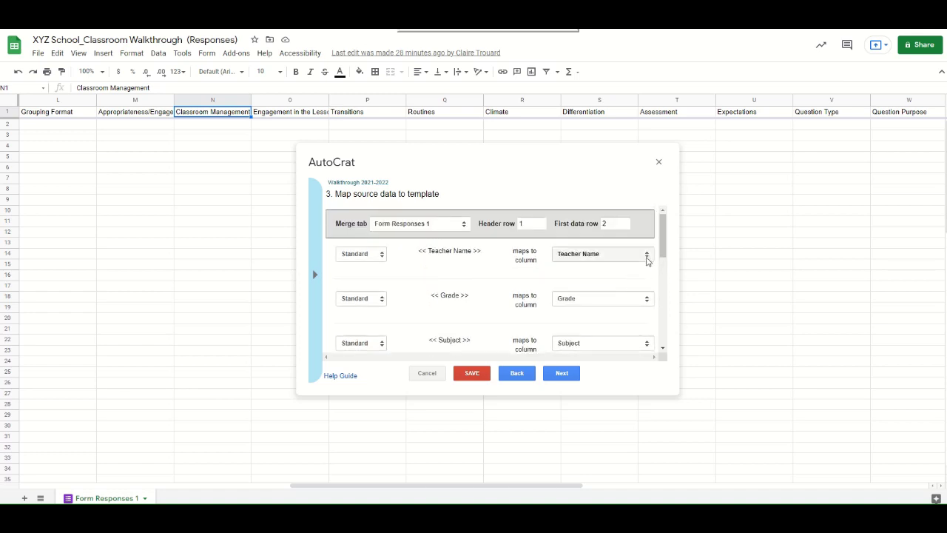
click(646, 258)
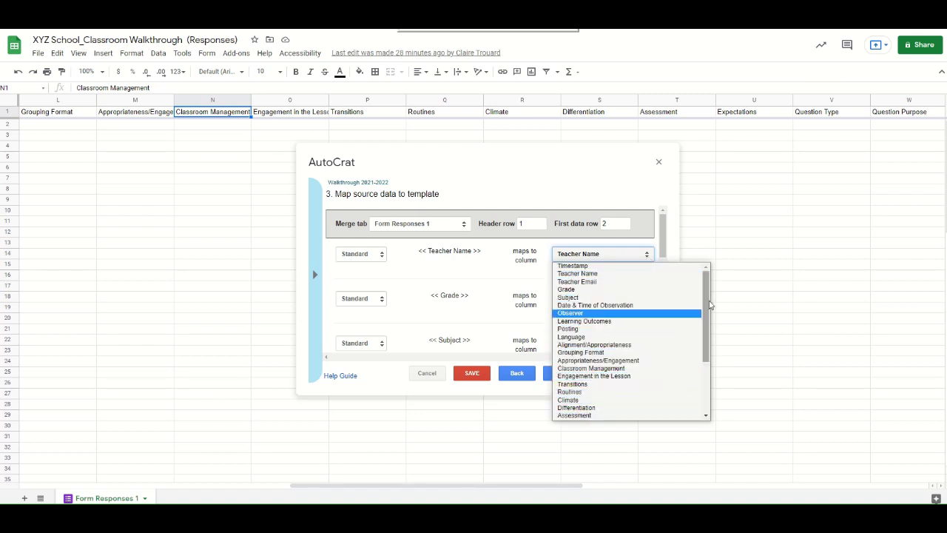
drag(706, 295, 704, 340)
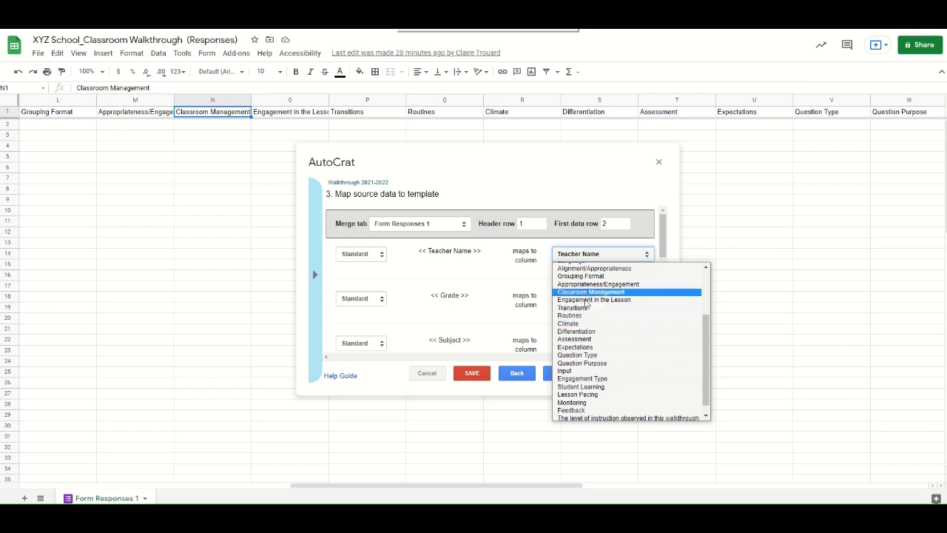
scroll(605, 288, up, 2)
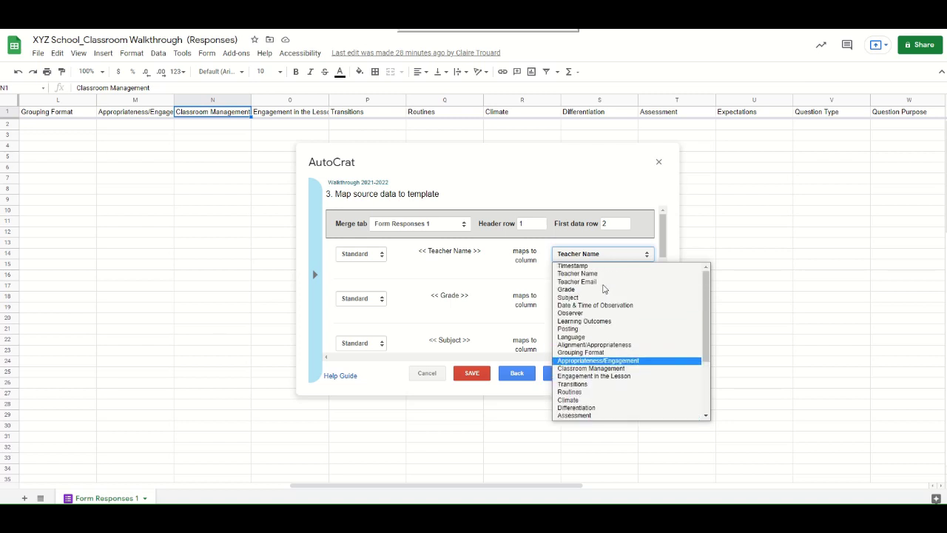
click(584, 273)
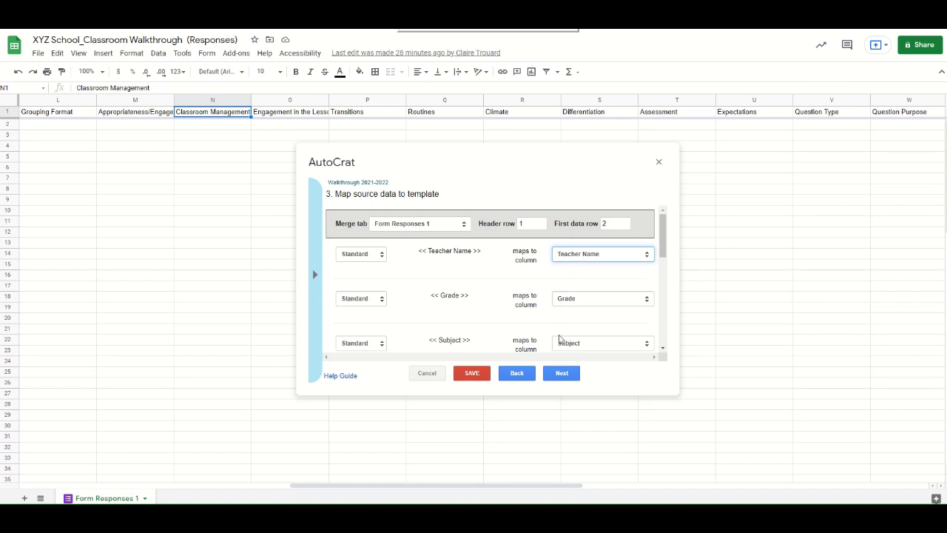
click(561, 376)
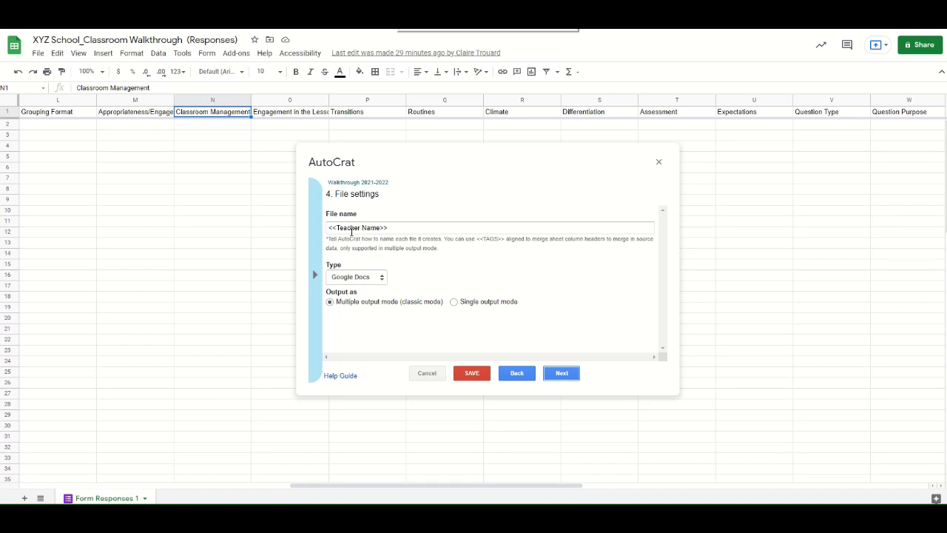
Step: Set the merged file type to PDF and accept the file settings
click(383, 278)
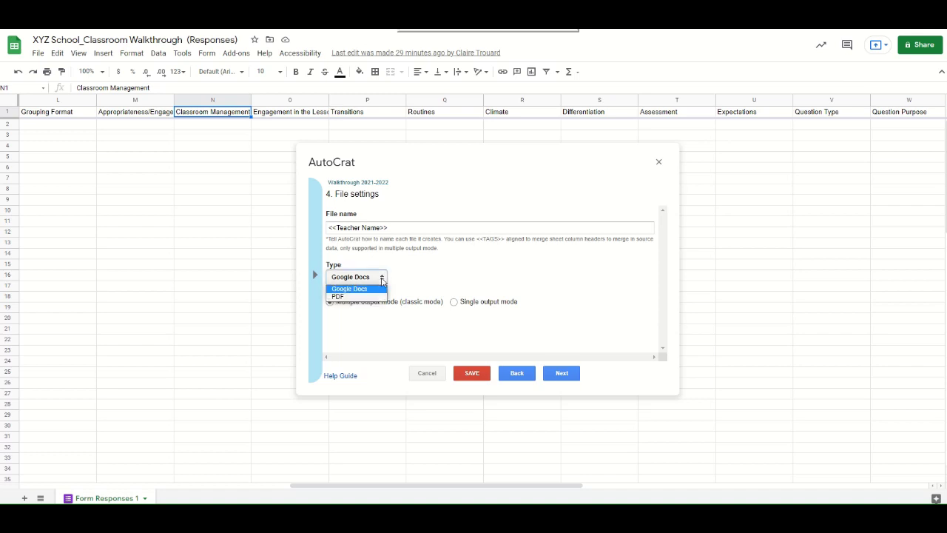
click(338, 298)
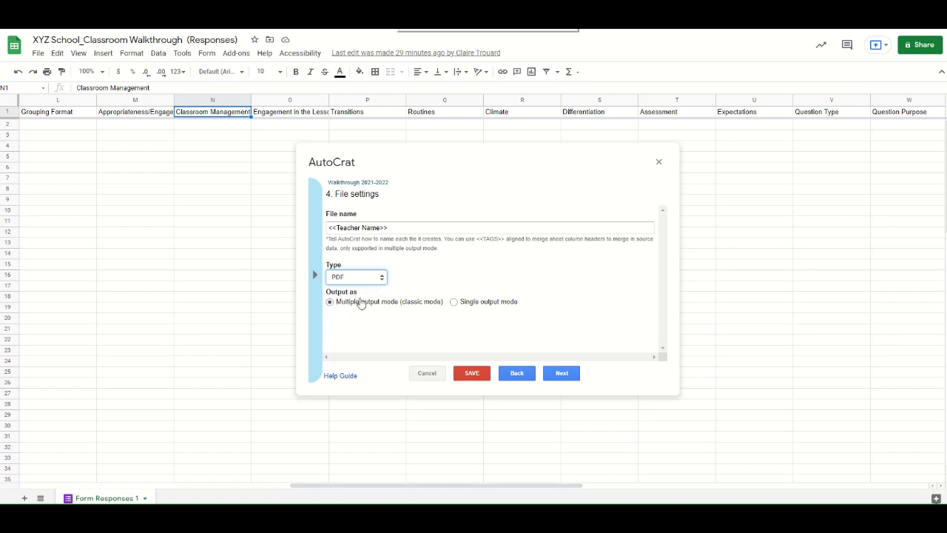
click(568, 376)
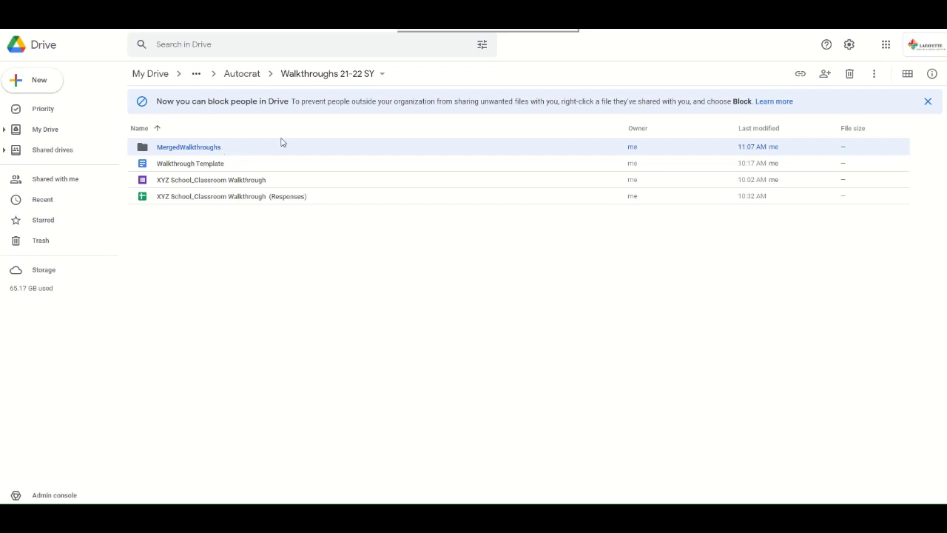
Step: Replace the Walkthroughs 21-22 SY destination folder with the MergedWalkthroughs folder and accept the choice
key(ctrl+Tab)
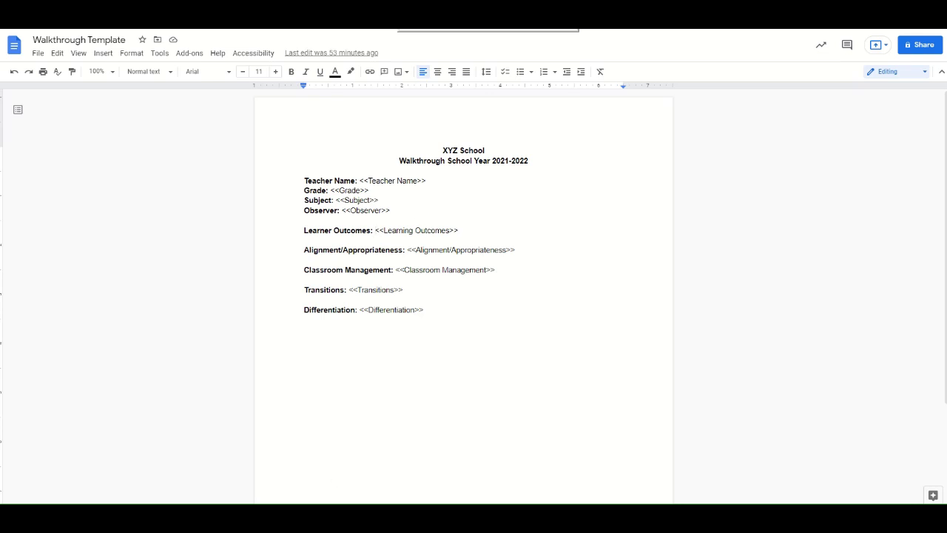
key(ctrl+Tab)
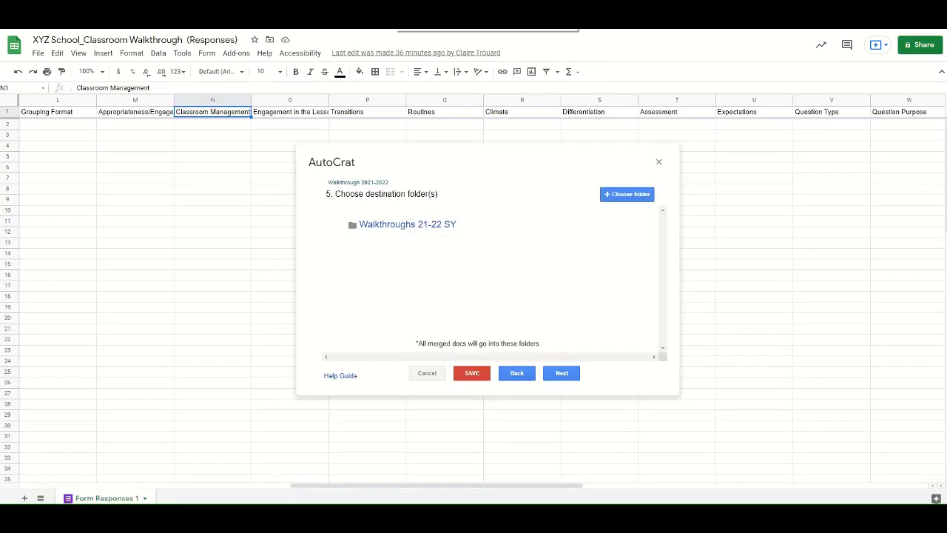
click(610, 198)
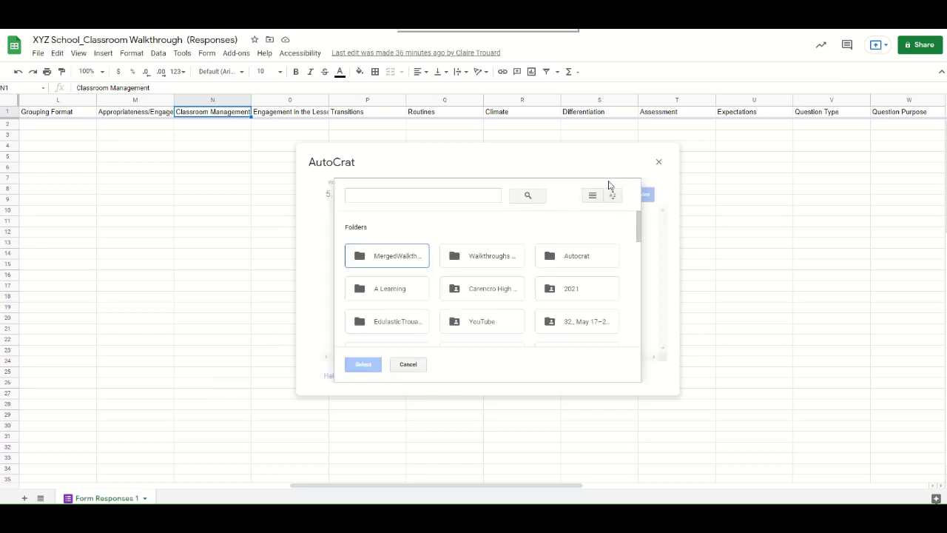
click(371, 258)
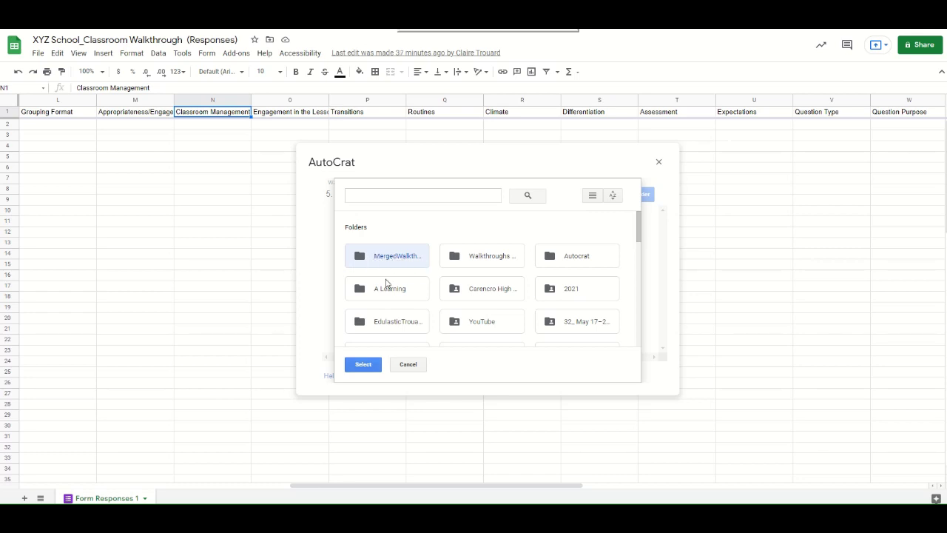
click(368, 363)
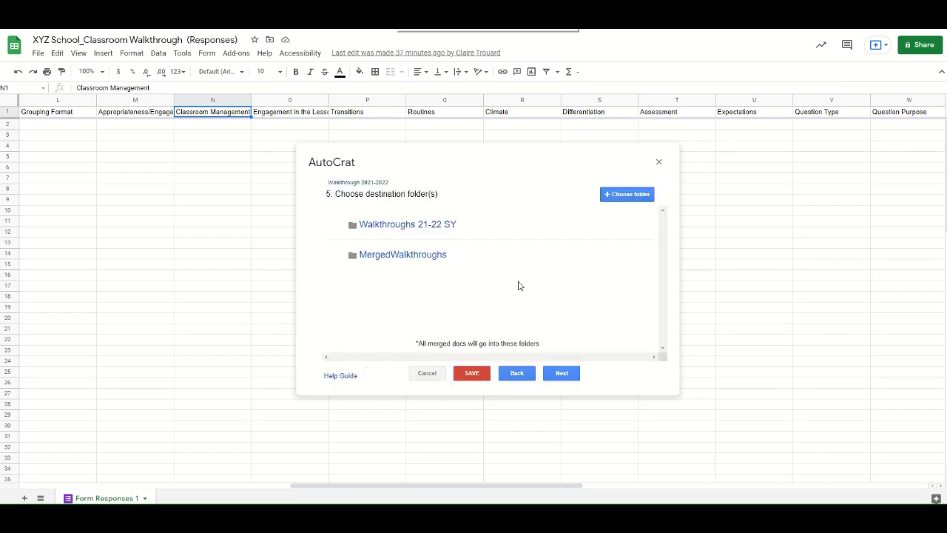
mouse_move(623, 232)
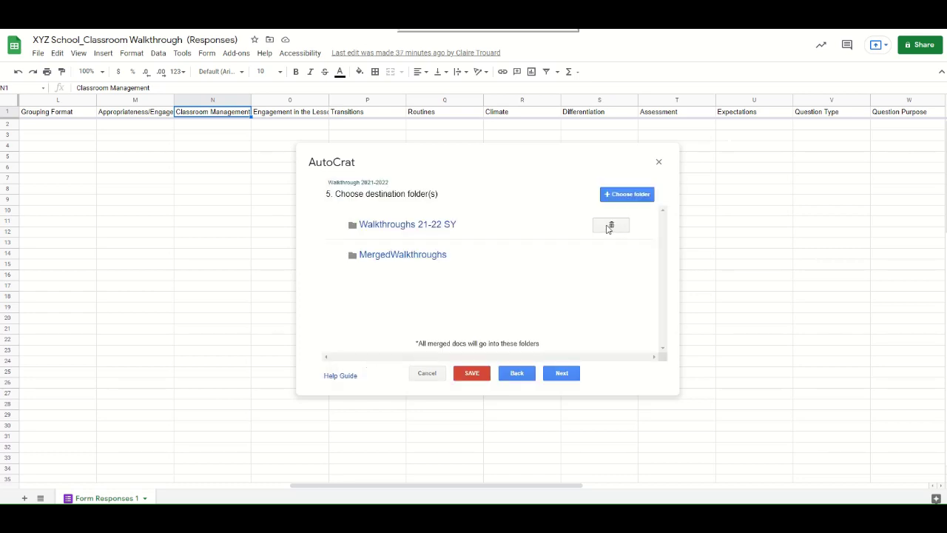
click(611, 225)
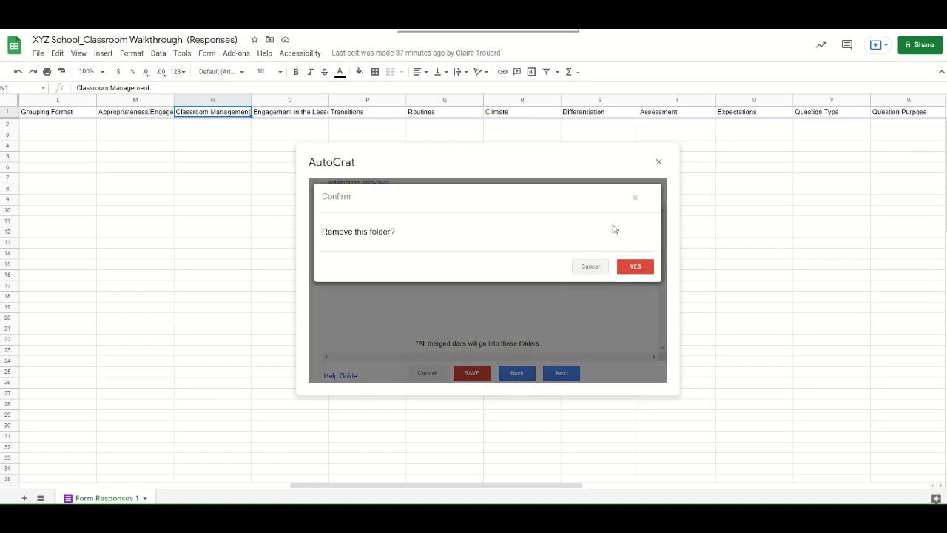
click(637, 265)
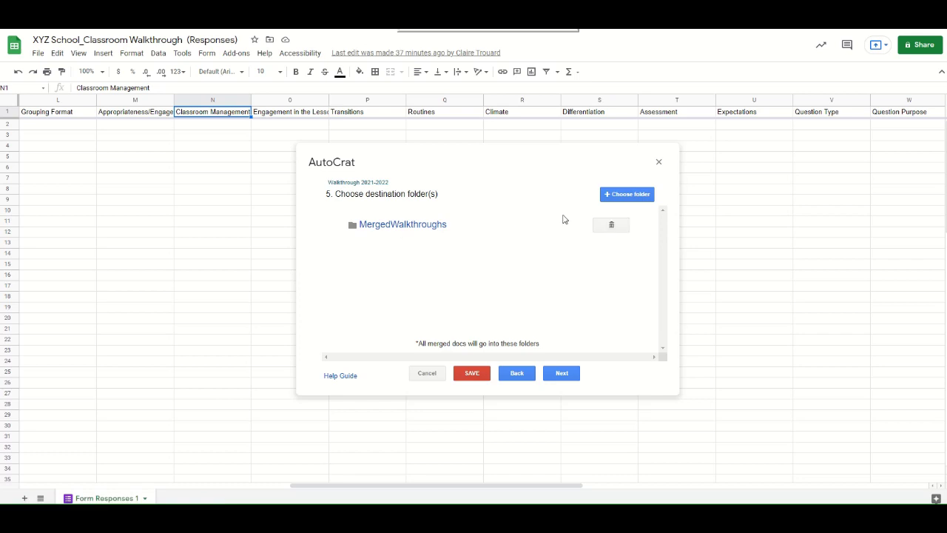
click(556, 376)
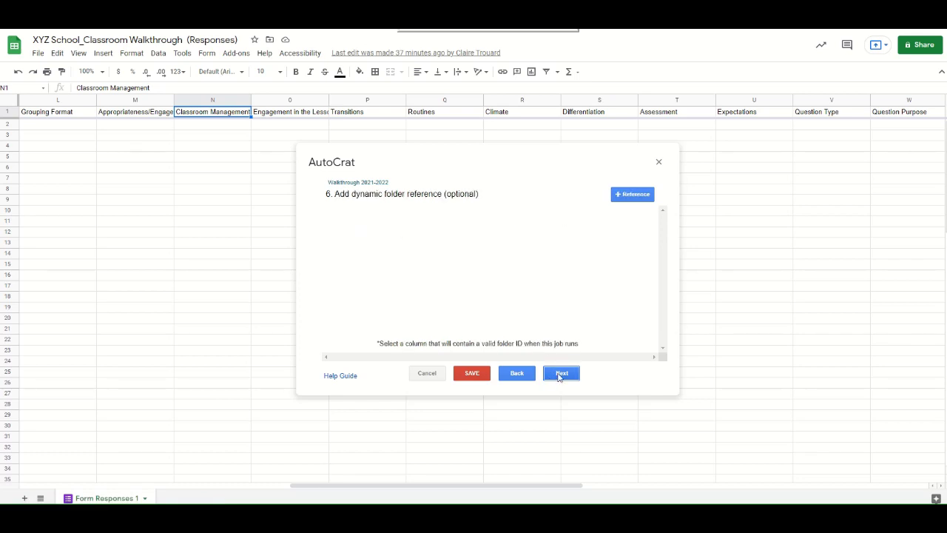
Step: Skip the optional dynamic folder reference and merge condition, leaving both empty
click(560, 376)
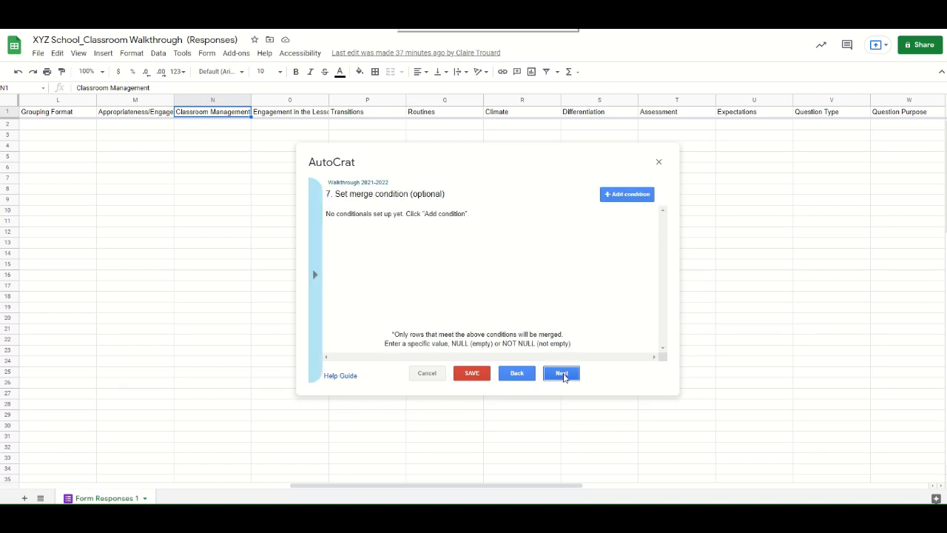
click(570, 378)
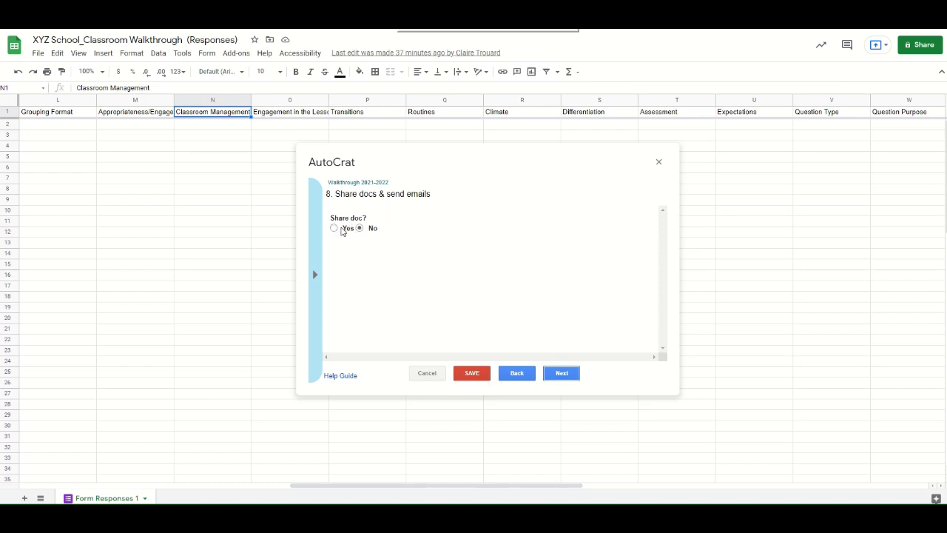
Step: Turn on doc sharing, allow collaborators to re-share, and set sending from the generic no-reply address to No
click(334, 229)
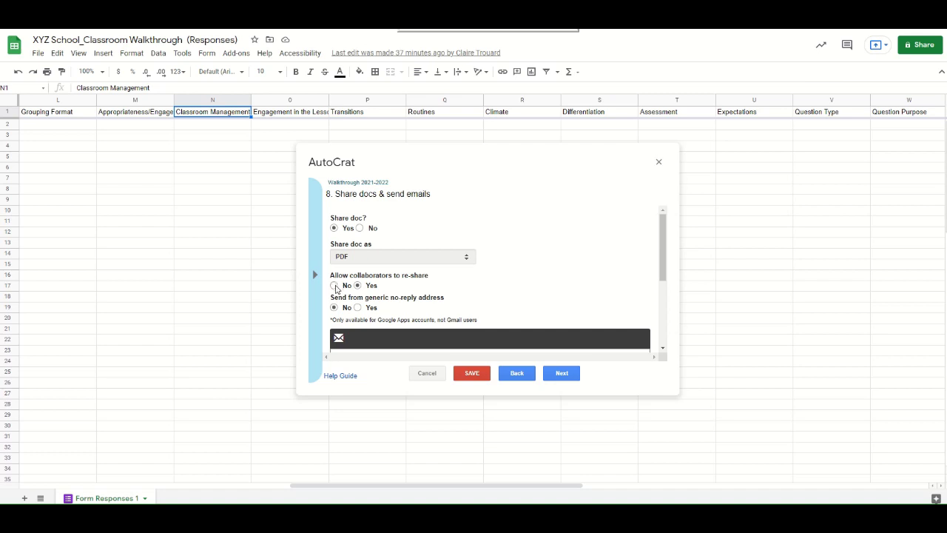
click(334, 286)
click(358, 285)
mouse_move(405, 302)
scroll(406, 302, down, 1)
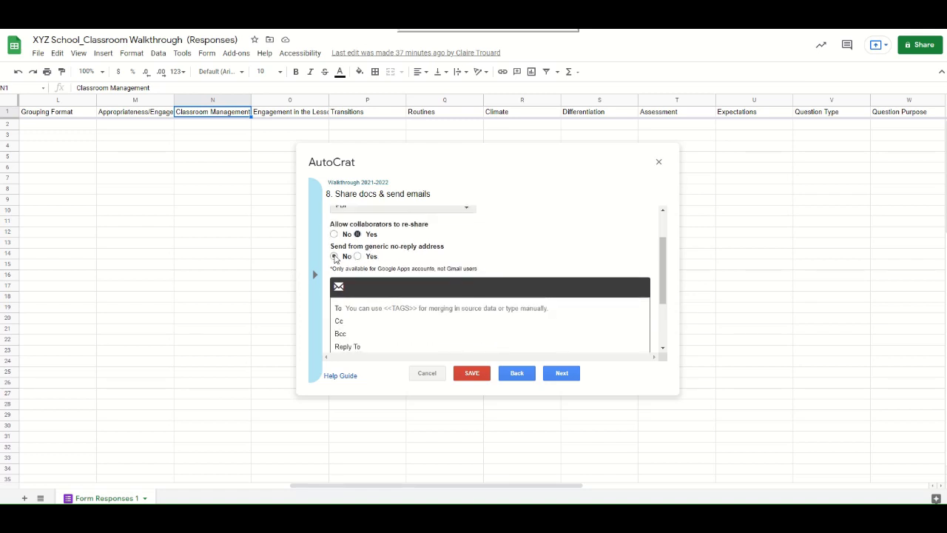
click(358, 256)
click(334, 256)
scroll(416, 259, down, 1)
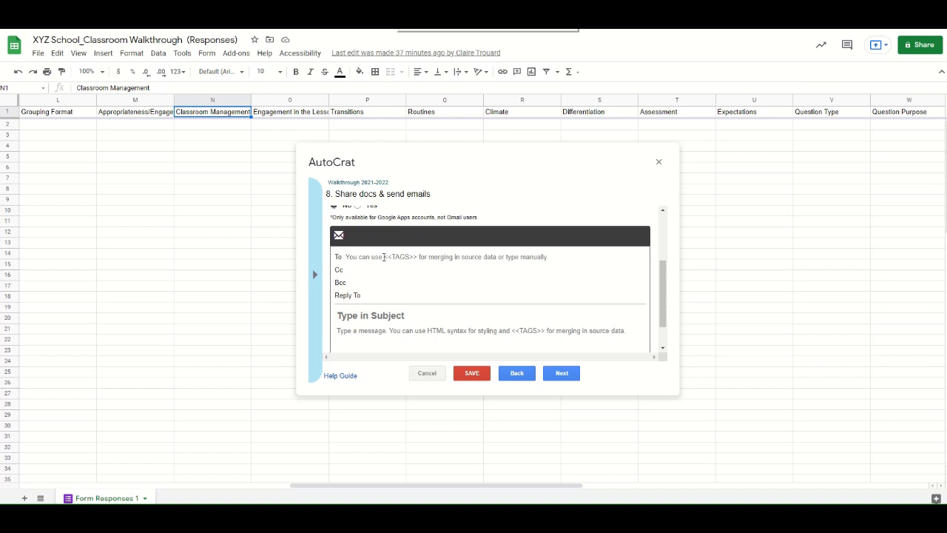
Step: Copy the Teacher Email question title from the XYZ School_Classroom Walkthrough form for the merge email's recipient field
click(384, 258)
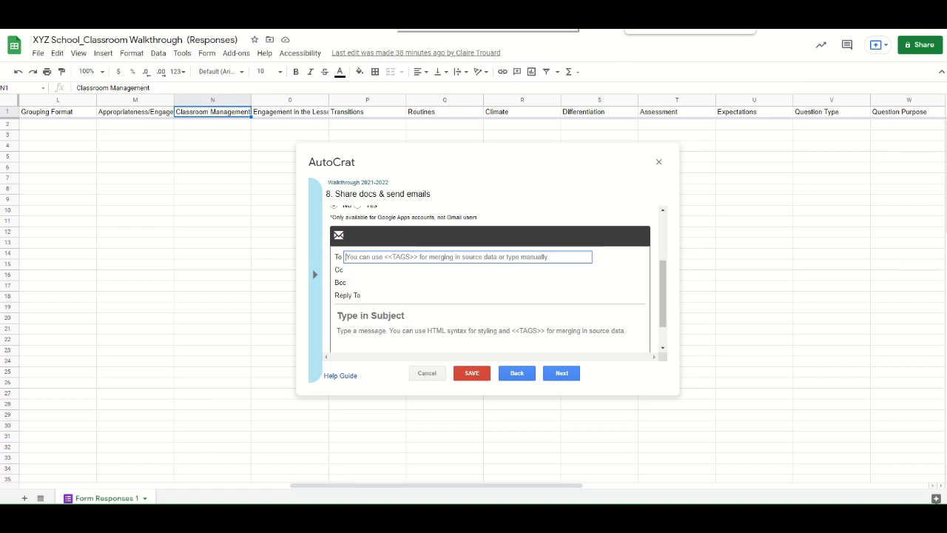
key(ctrl+Tab)
scroll(400, 197, up, 3)
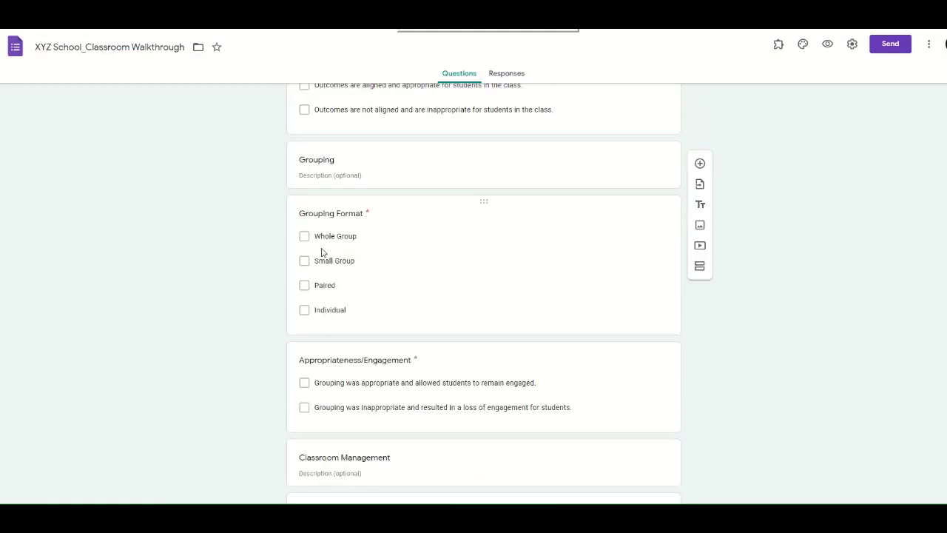
scroll(321, 252, up, 15)
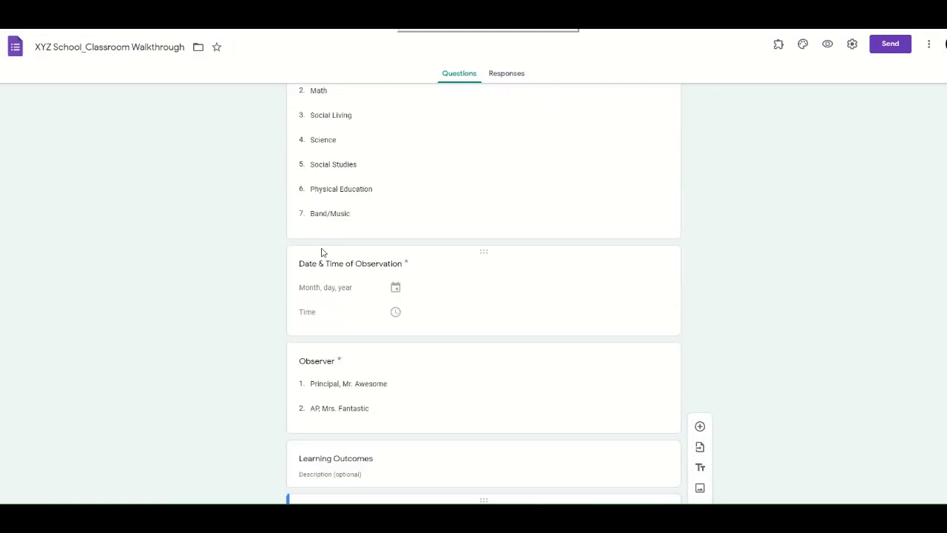
scroll(321, 252, up, 15)
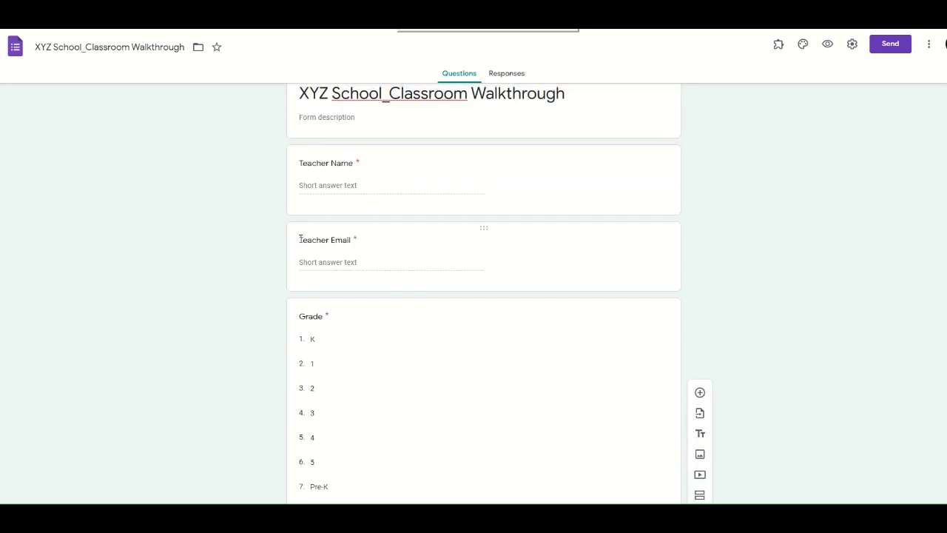
click(300, 239)
key(ctrl+c)
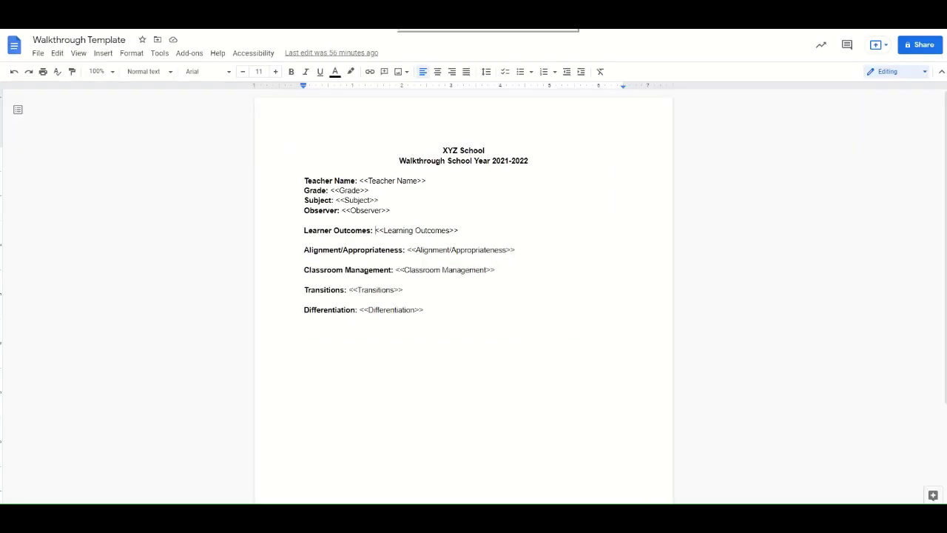
Step: Set the merge email's recipient to the tag <<Teacher Email>> and continue to the job triggers
click(375, 230)
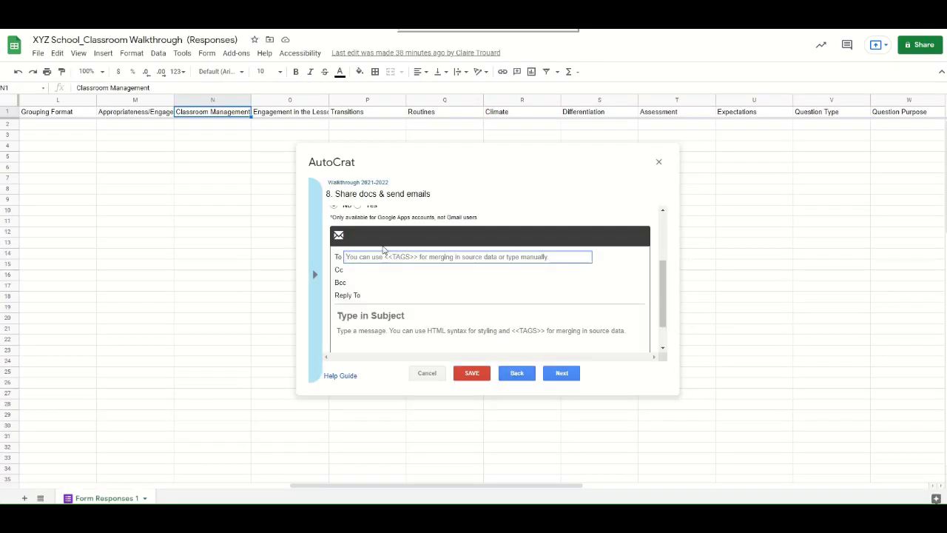
click(373, 257)
text(<<)
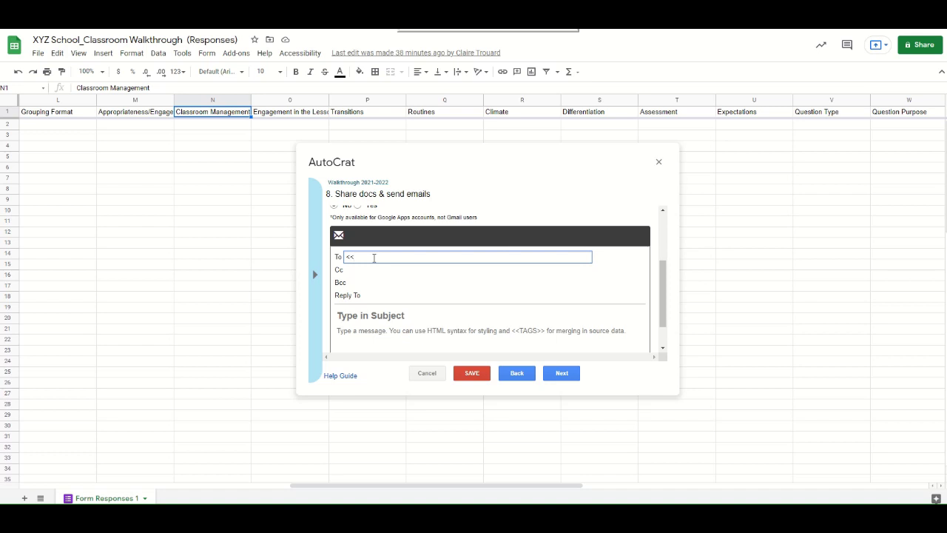
text(>>)
key(ctrl+v)
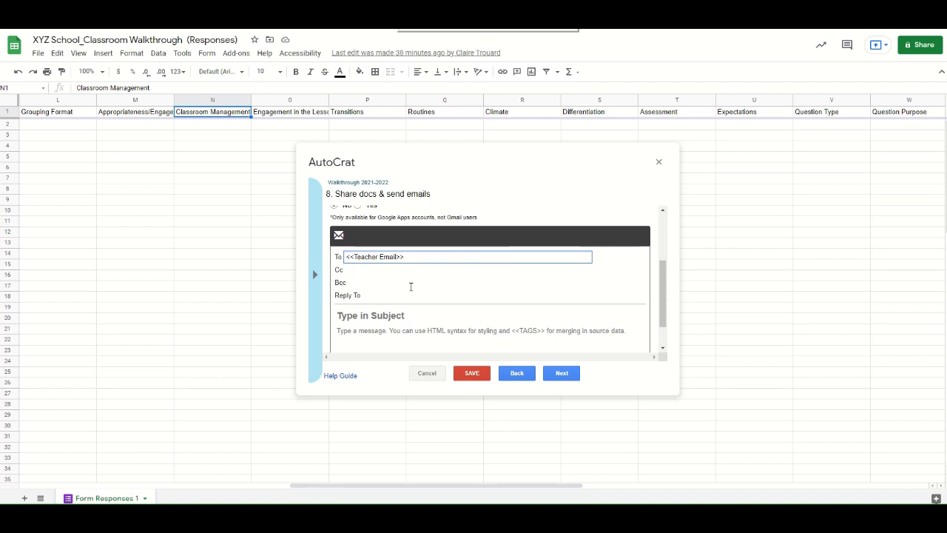
scroll(493, 317, down, 1)
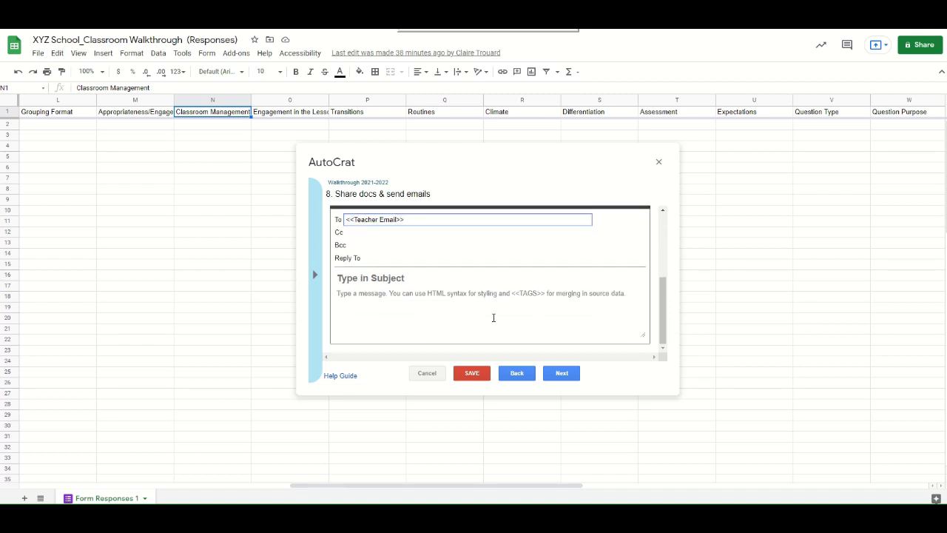
click(569, 375)
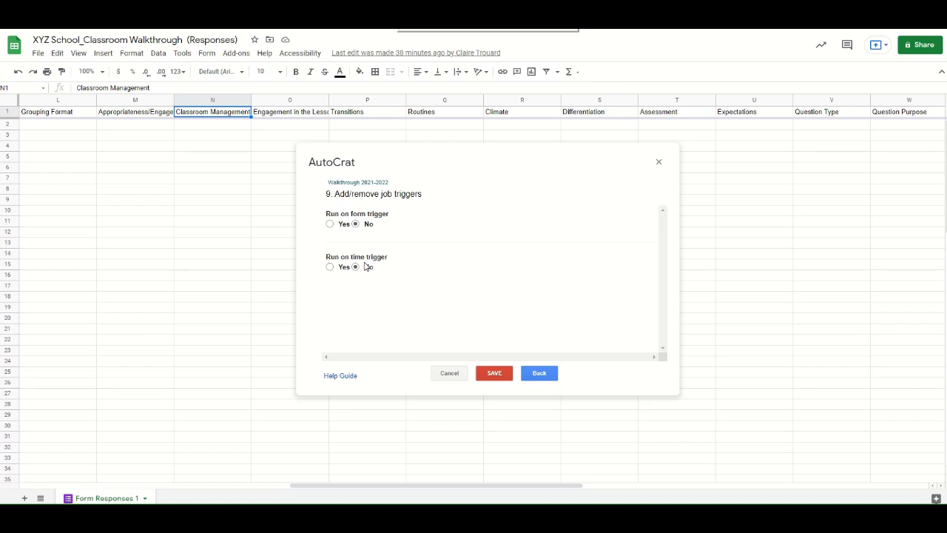
Step: Set the job to run on the form trigger, enable triggers for the project, and try to save the job
click(330, 223)
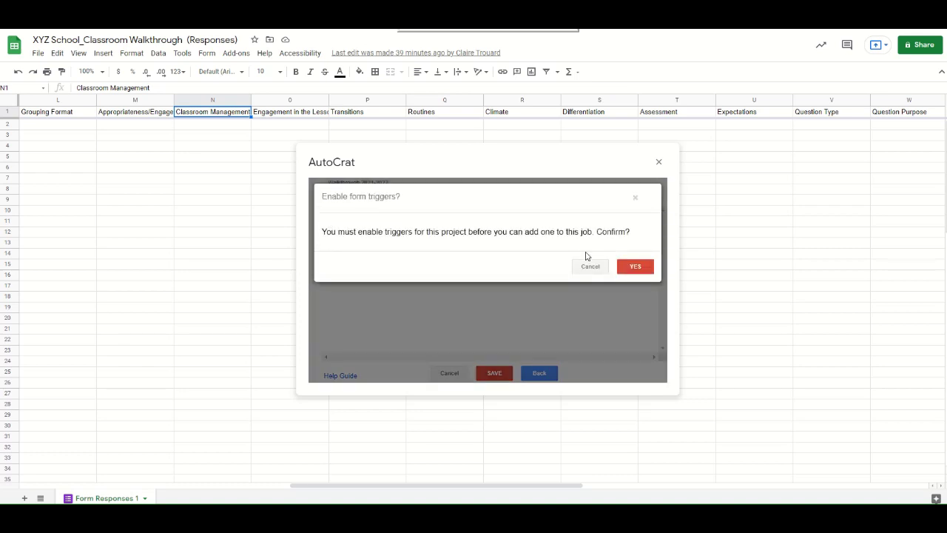
click(628, 267)
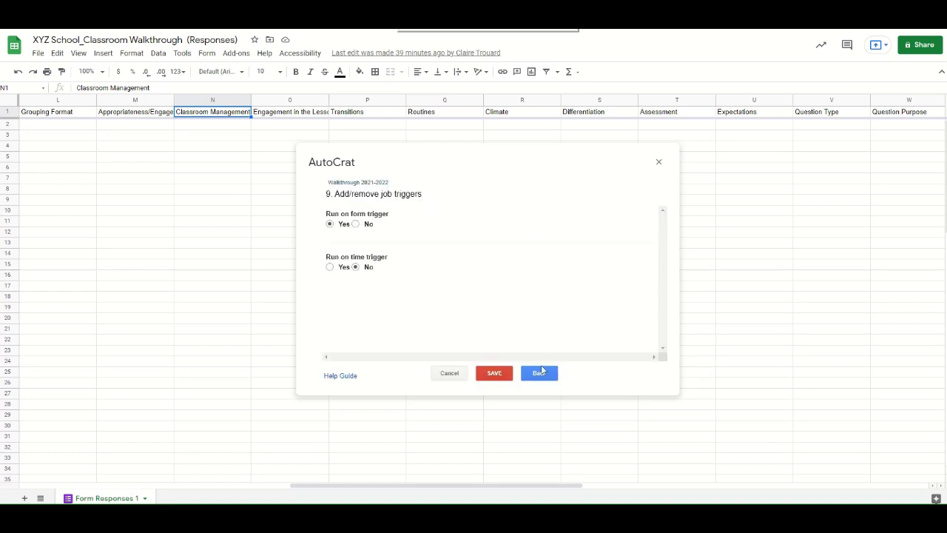
click(495, 374)
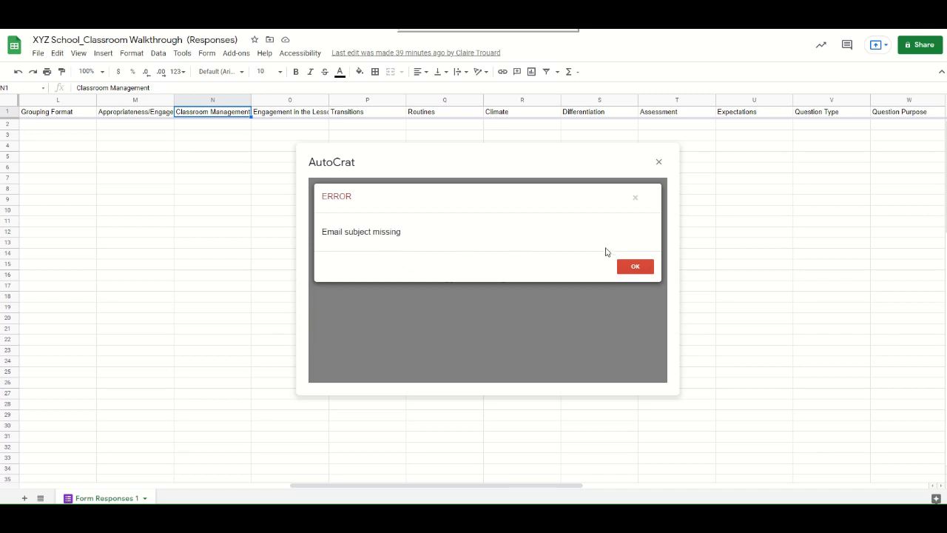
click(634, 267)
Step: Return to the sharing and email settings and enter "Walkthrough SY 2021-2022" as the email subject
click(504, 373)
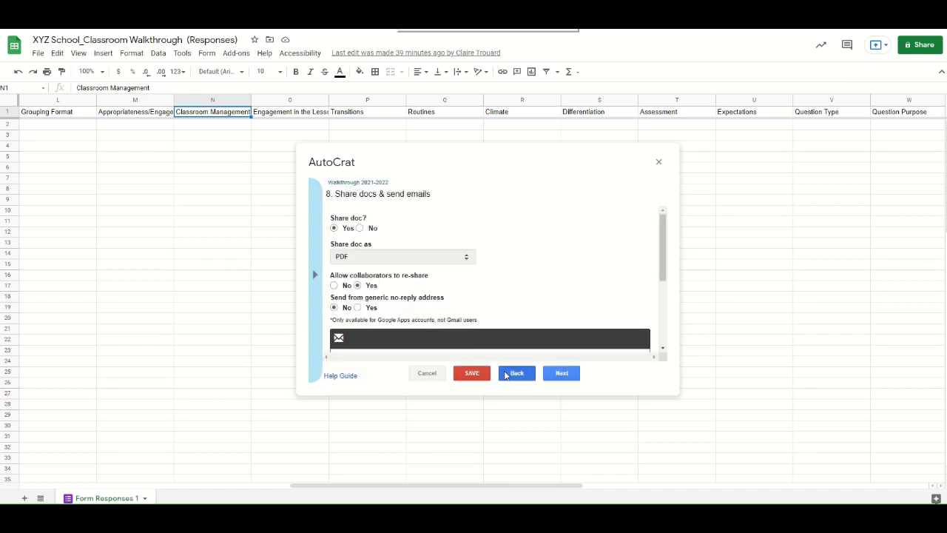
click(504, 373)
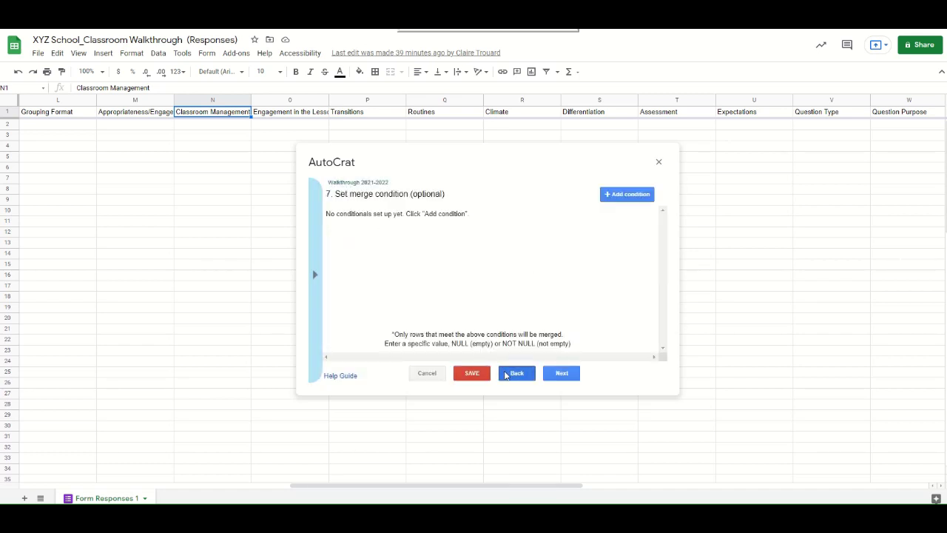
click(562, 373)
click(562, 373)
scroll(388, 318, down, 5)
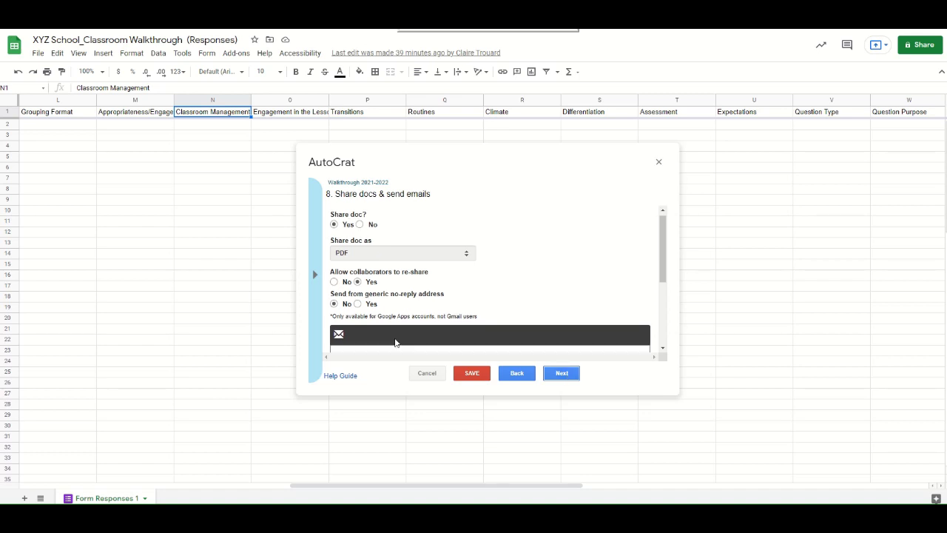
click(362, 277)
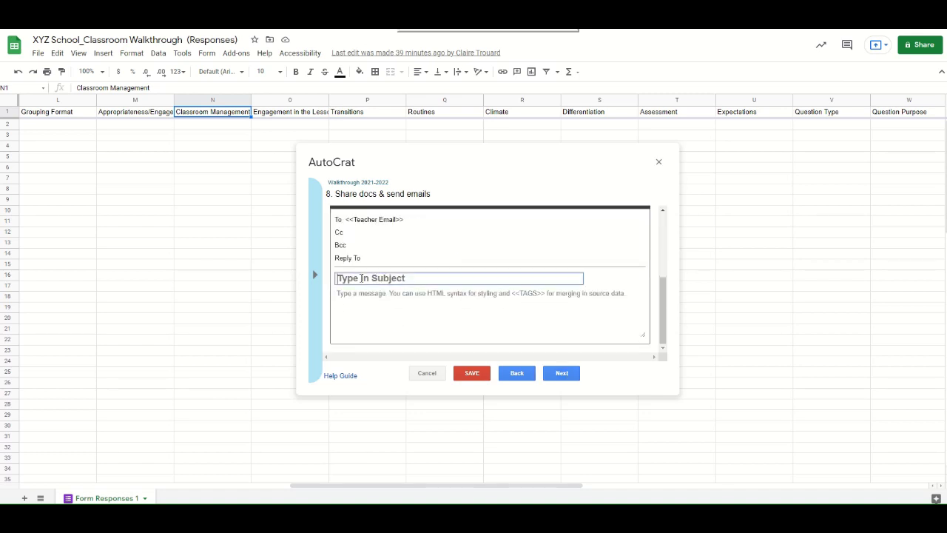
text(Walkthrough SY 2021-2022)
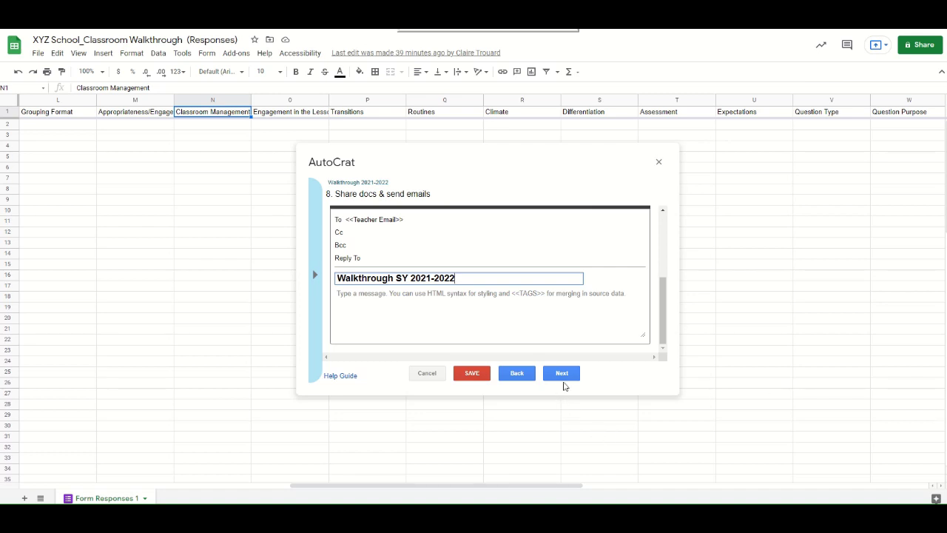
Step: Continue to the job triggers and save the Walkthrough 2021-2022 merge job
click(566, 375)
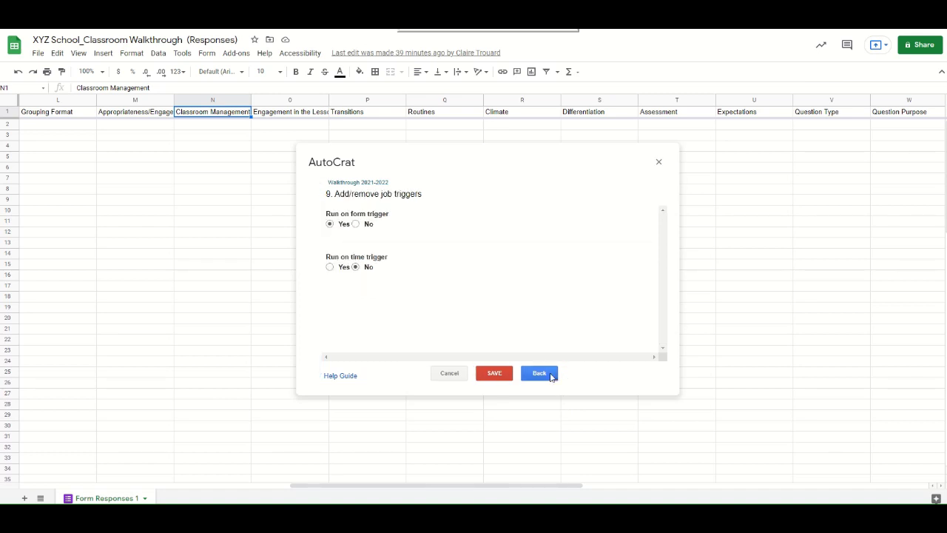
click(541, 374)
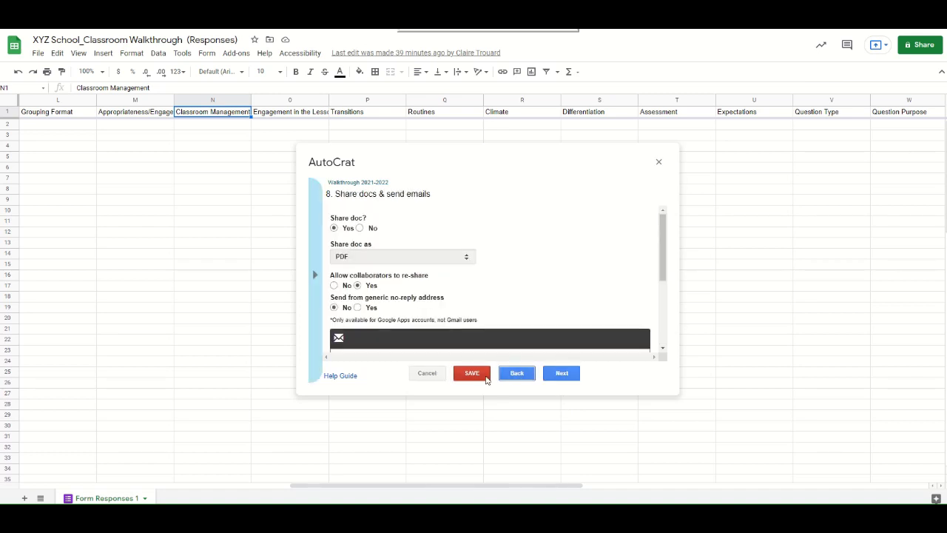
click(558, 375)
click(506, 375)
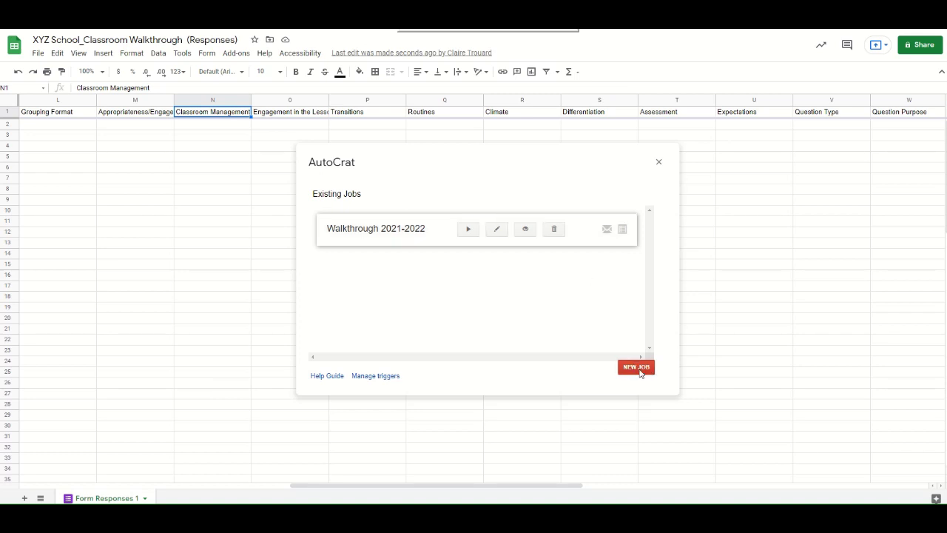
Step: View the blank new merge job page and close AutoCrat to return to the response sheet's earlier columns
click(641, 373)
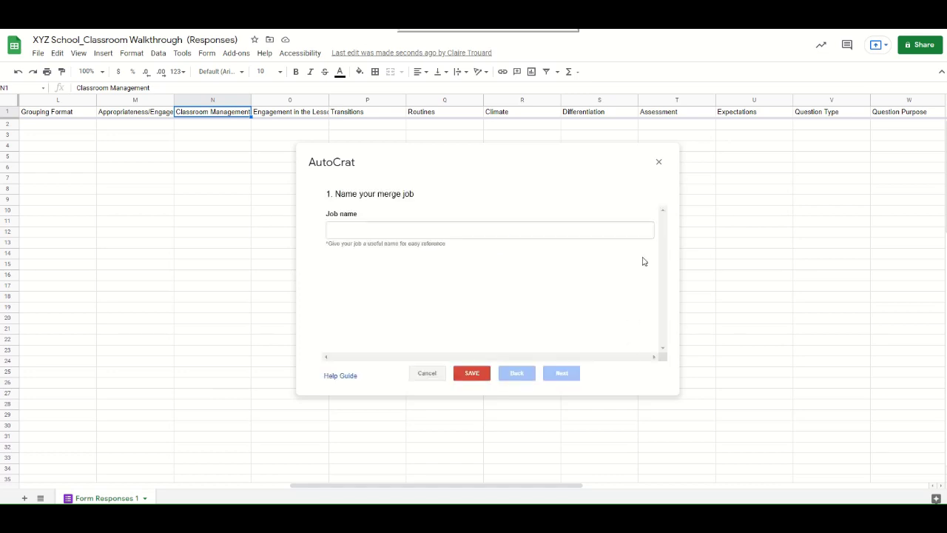
click(659, 162)
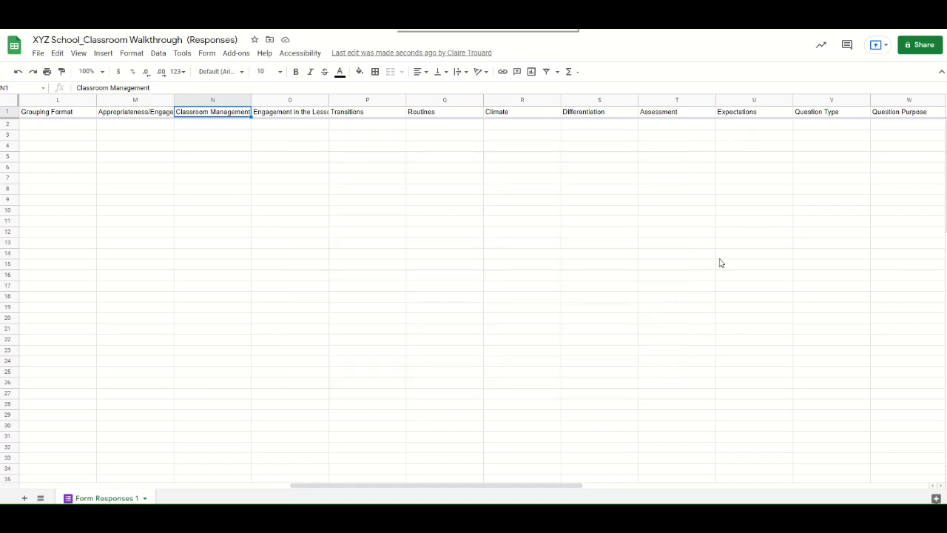
drag(493, 491, 218, 486)
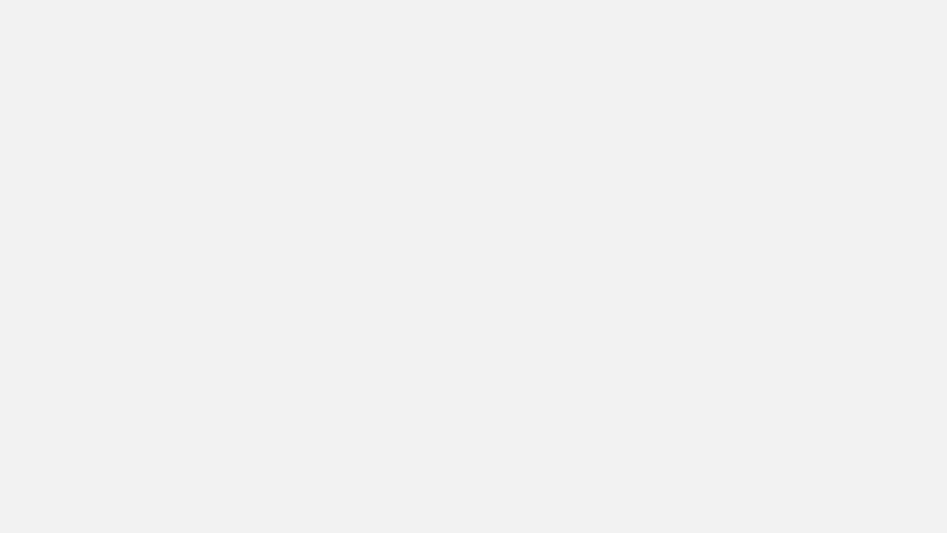
Step: Review the completed classroom walkthrough form and submit the response
scroll(392, 216, up, 4)
scroll(392, 221, down, 5)
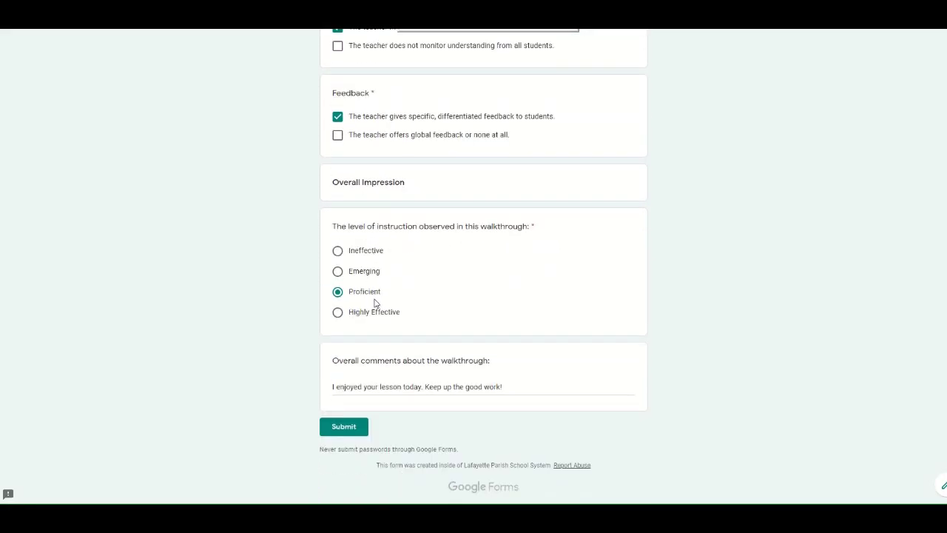
click(351, 429)
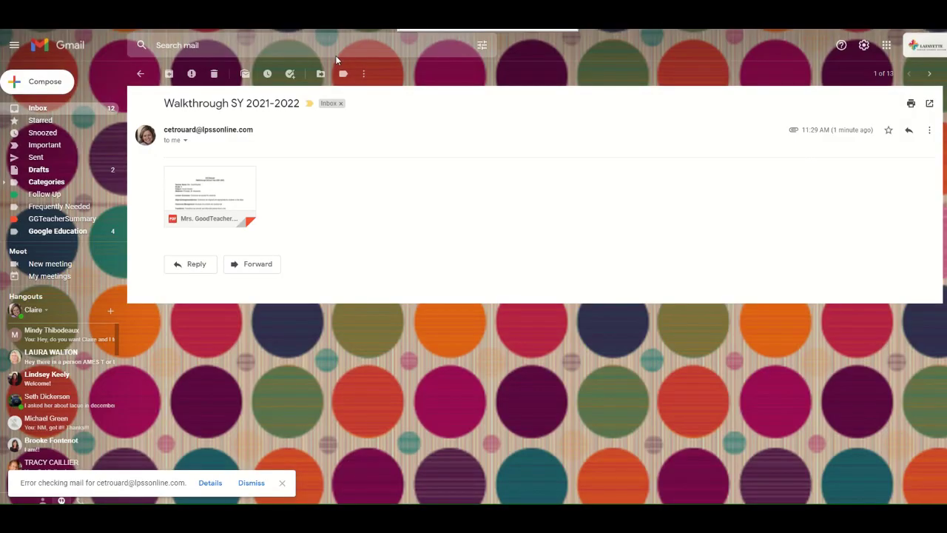
Step: Check the PDF attached to the Walkthrough SY 2021-2022 email in Gmail and open the MergedWalkthroughs folder in Google Drive
mouse_move(215, 193)
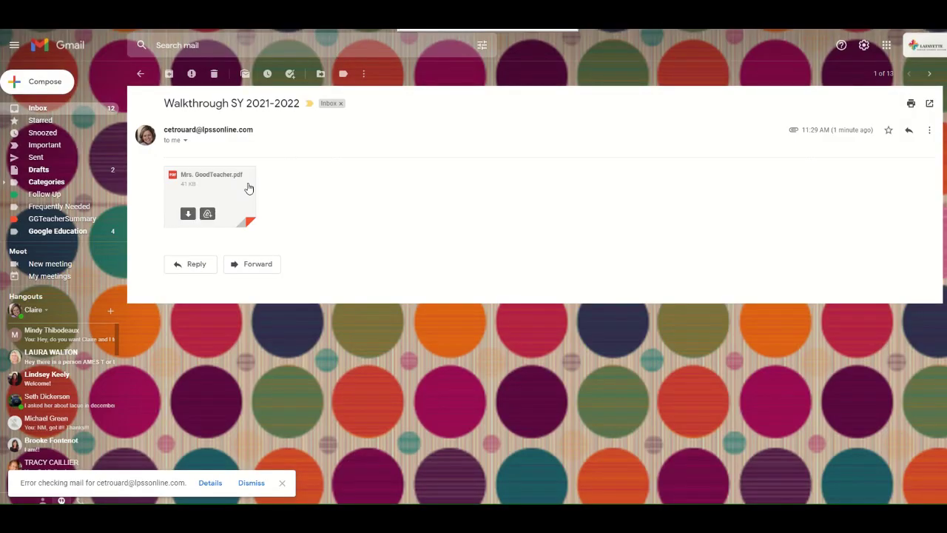
click(246, 191)
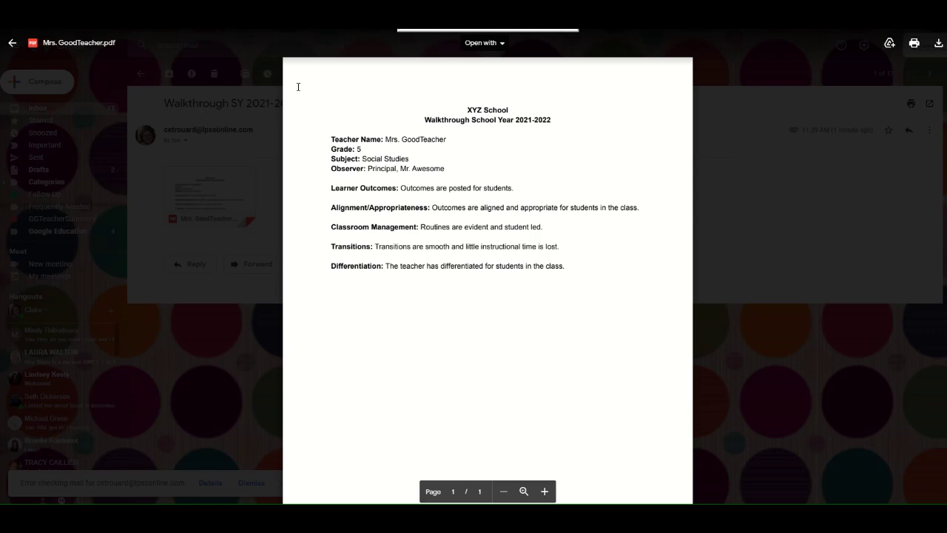
click(13, 43)
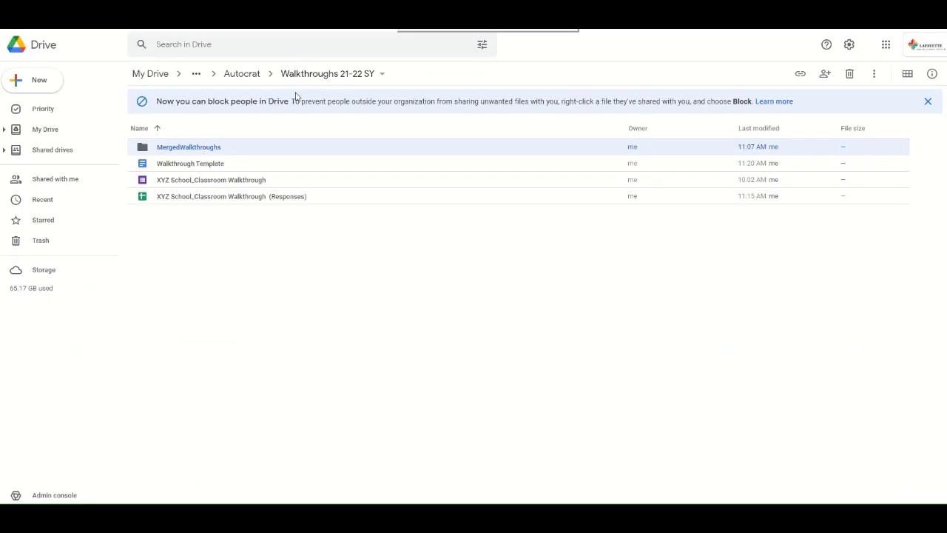
double_click(214, 148)
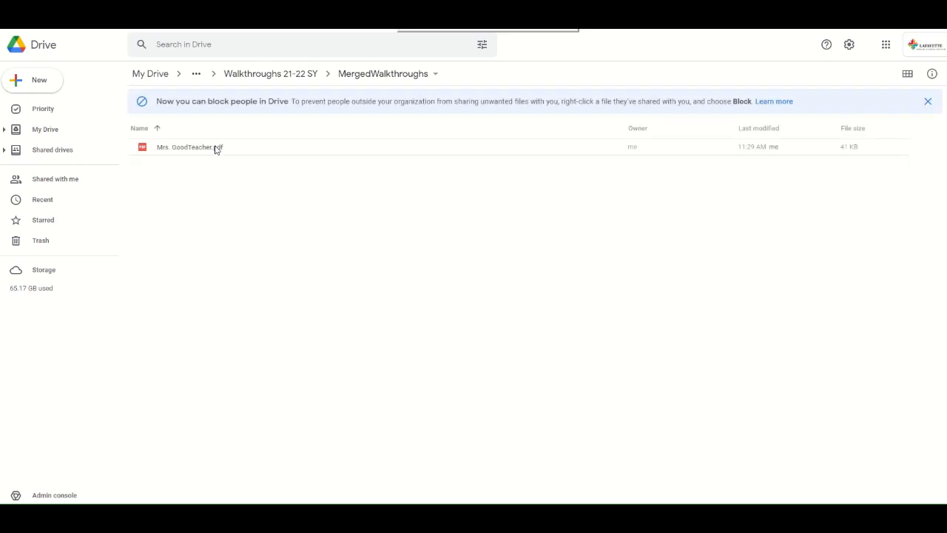